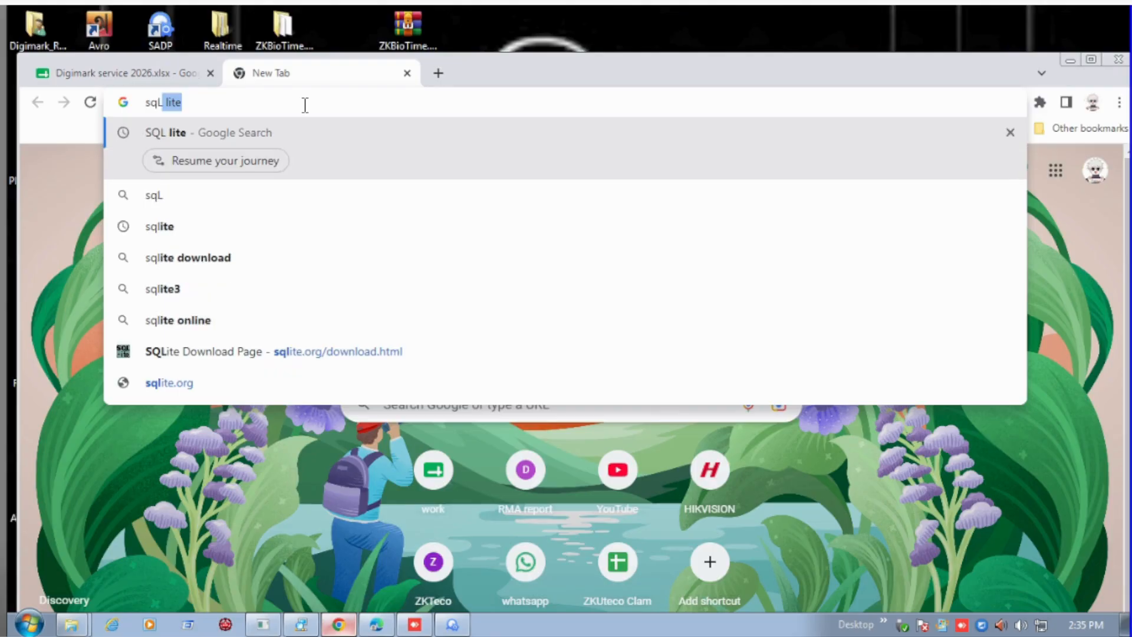
Search the web for "sqllite browser download" and open the DB Browser for SQLite downloads page.
key(BackSpace)
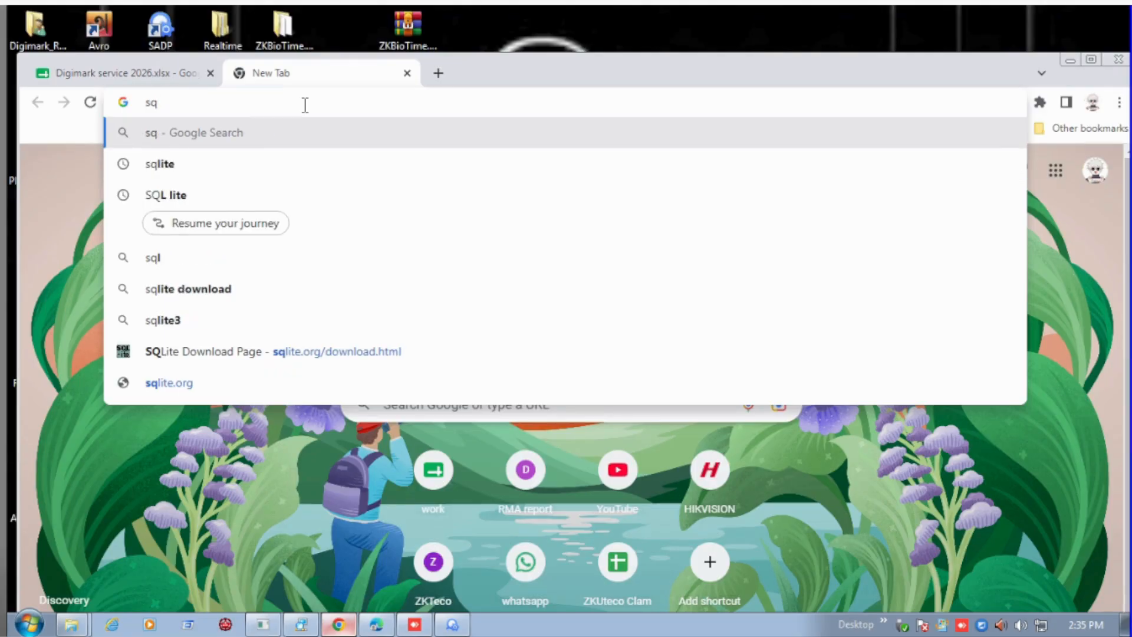
text(ll)
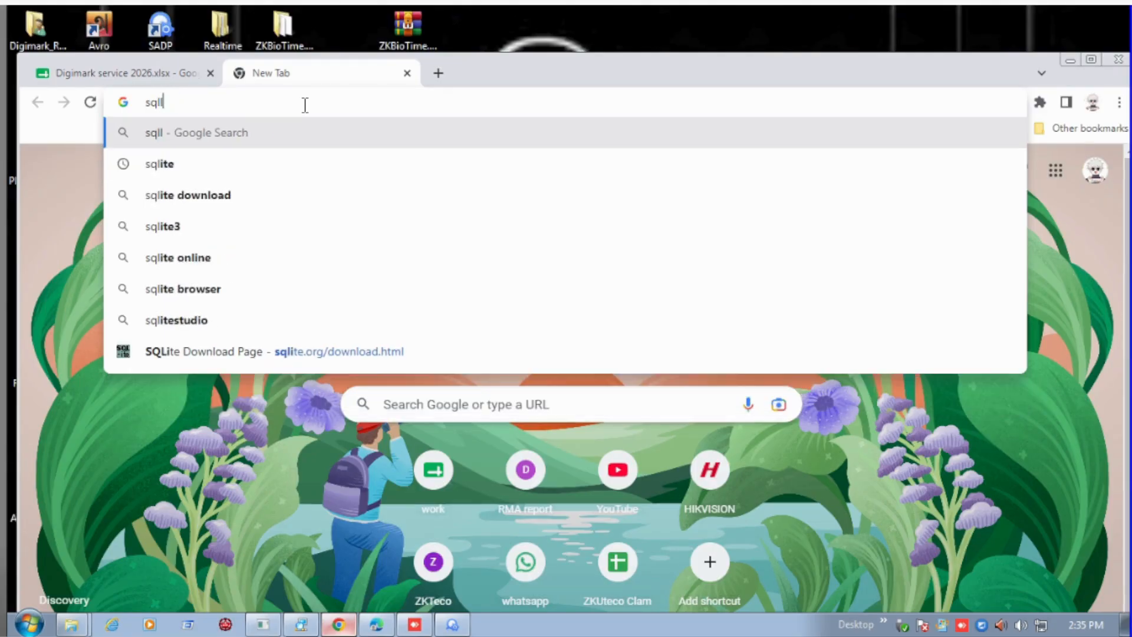
text(ite browser)
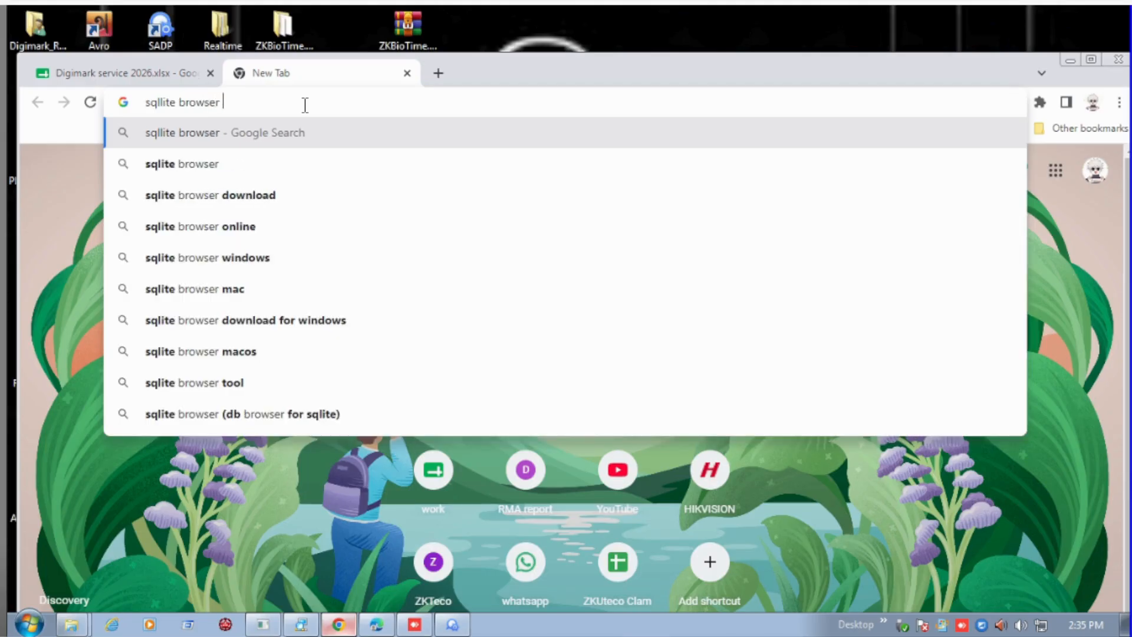
text( download)
key(Return)
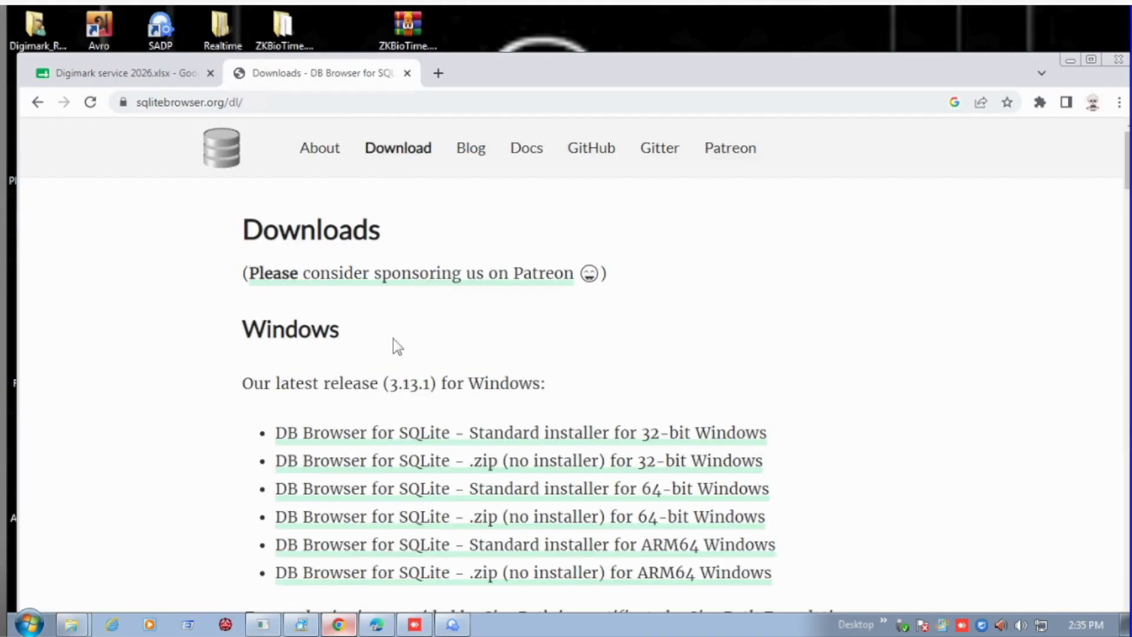
Download the Windows PortableApp version of DB Browser for SQLite.
scroll(427, 333, down, 3)
scroll(430, 330, down, 3)
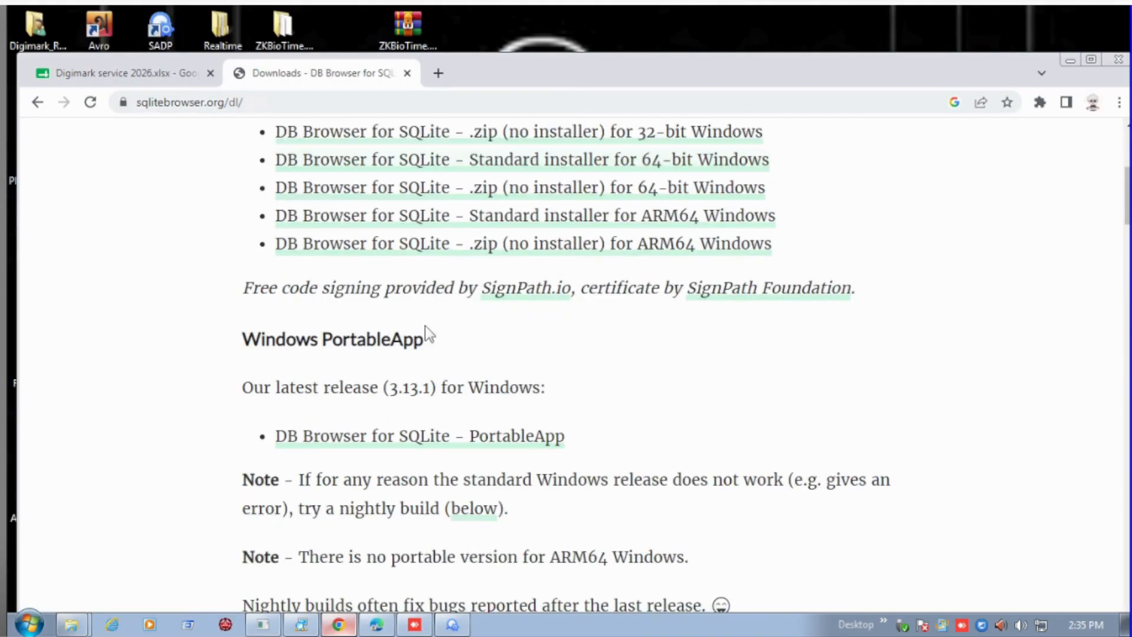
click(445, 441)
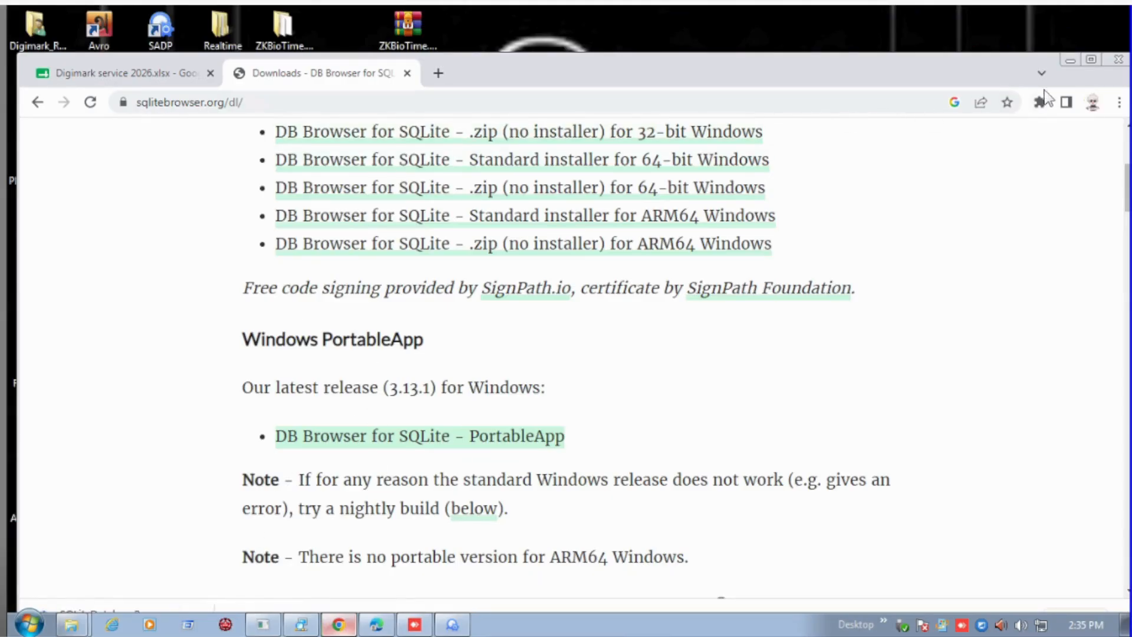
Switch to Windows Explorer, open the Downloads folder in a maximized window and refresh it to check the download.
click(1070, 60)
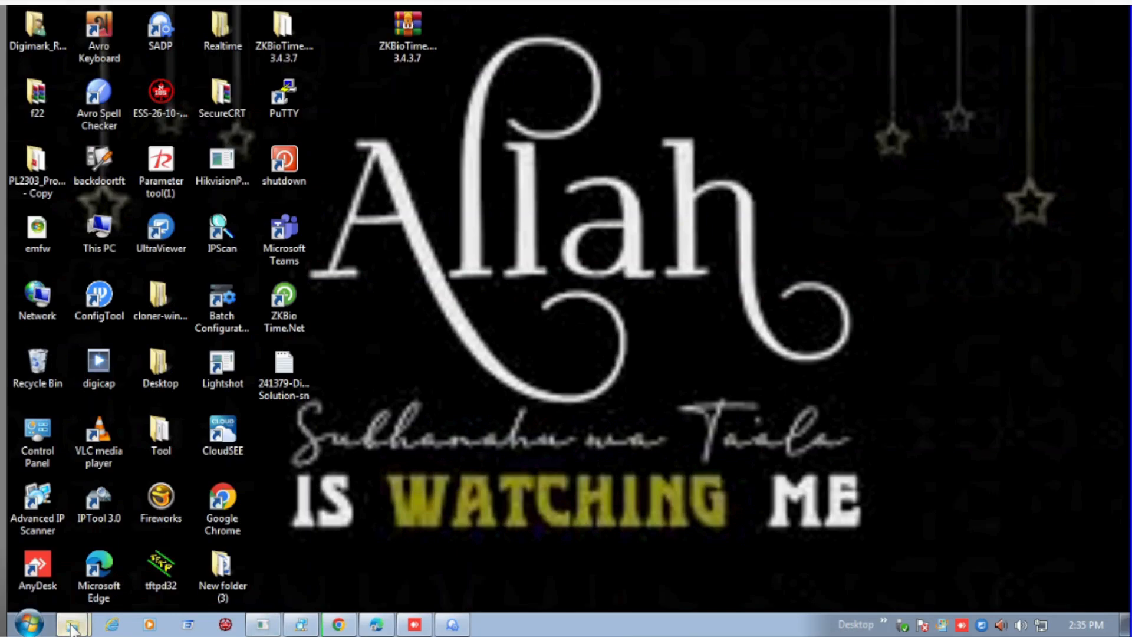
mouse_move(80, 624)
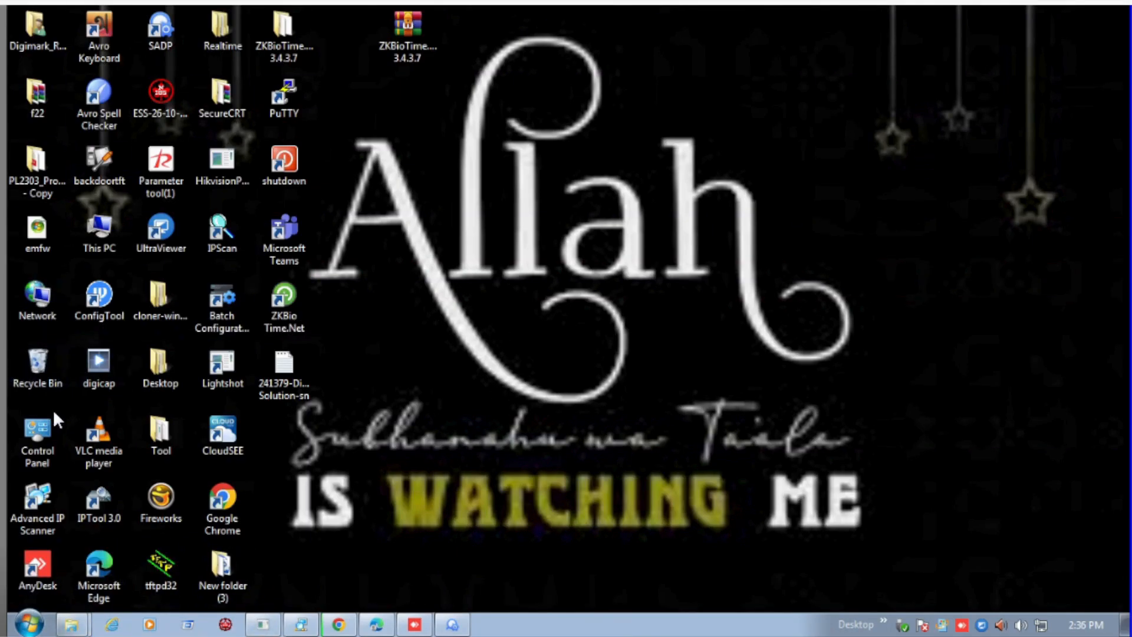
key(super+e)
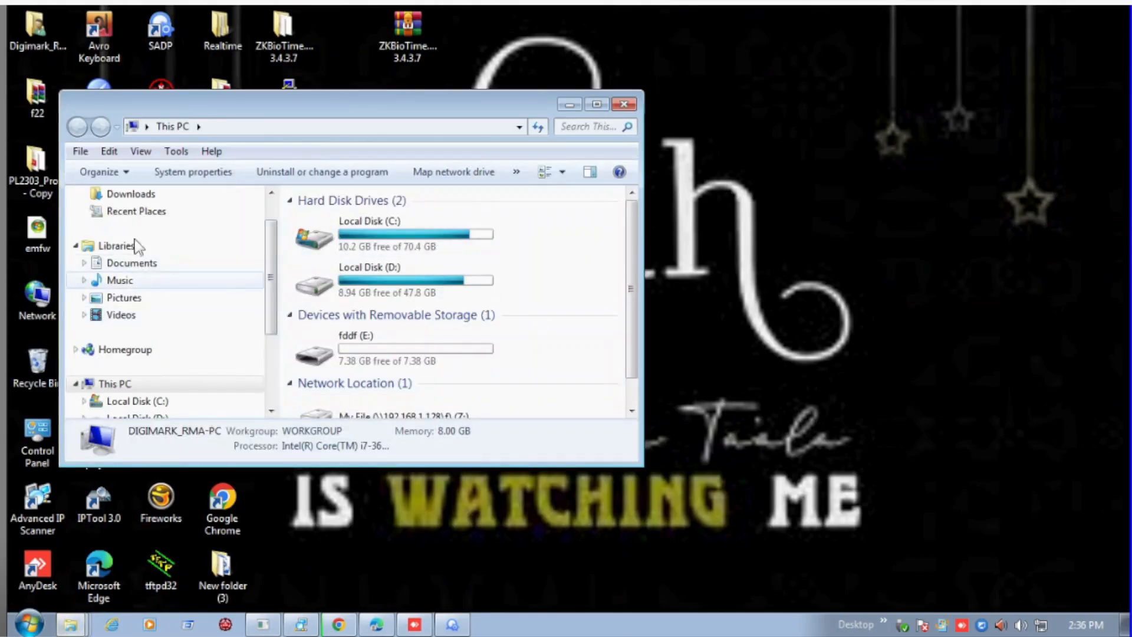
click(131, 194)
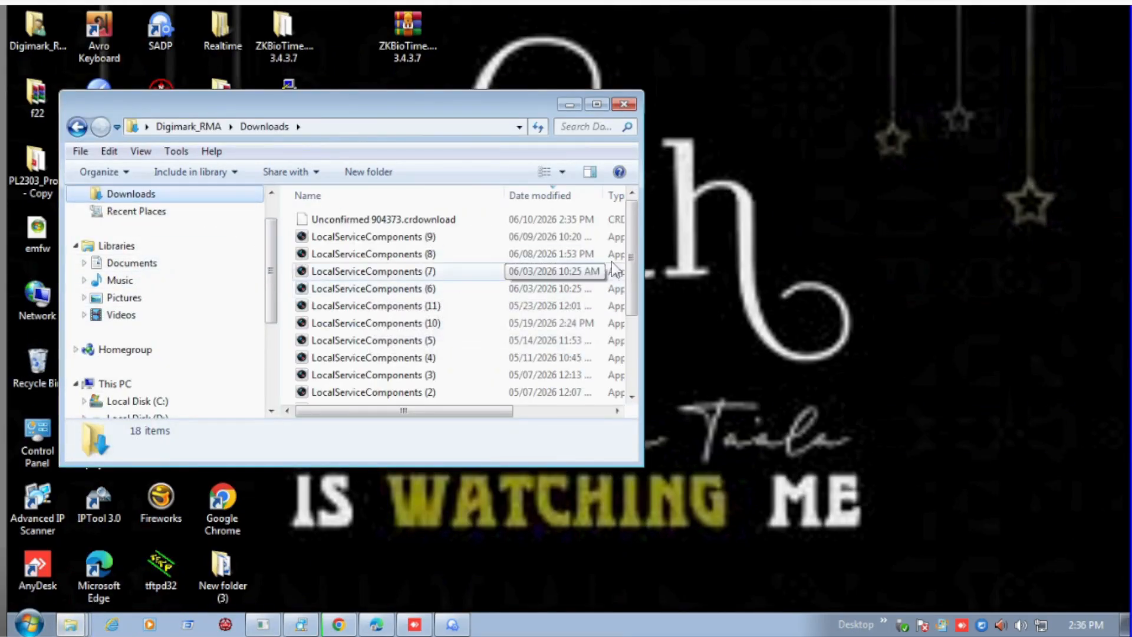
click(596, 104)
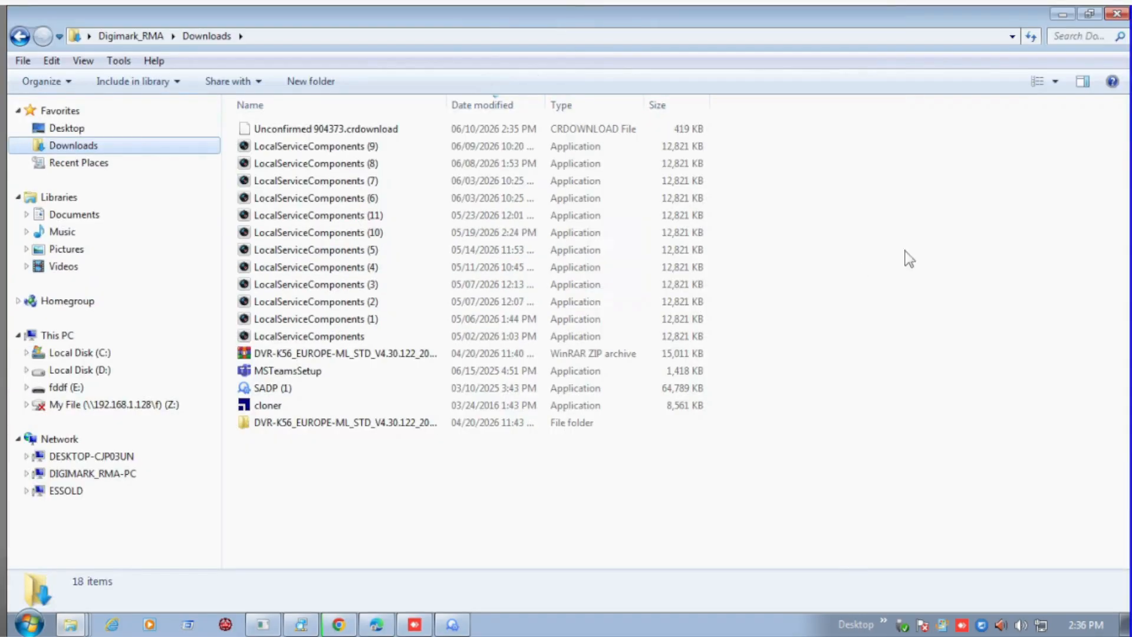
right_click(929, 207)
click(951, 271)
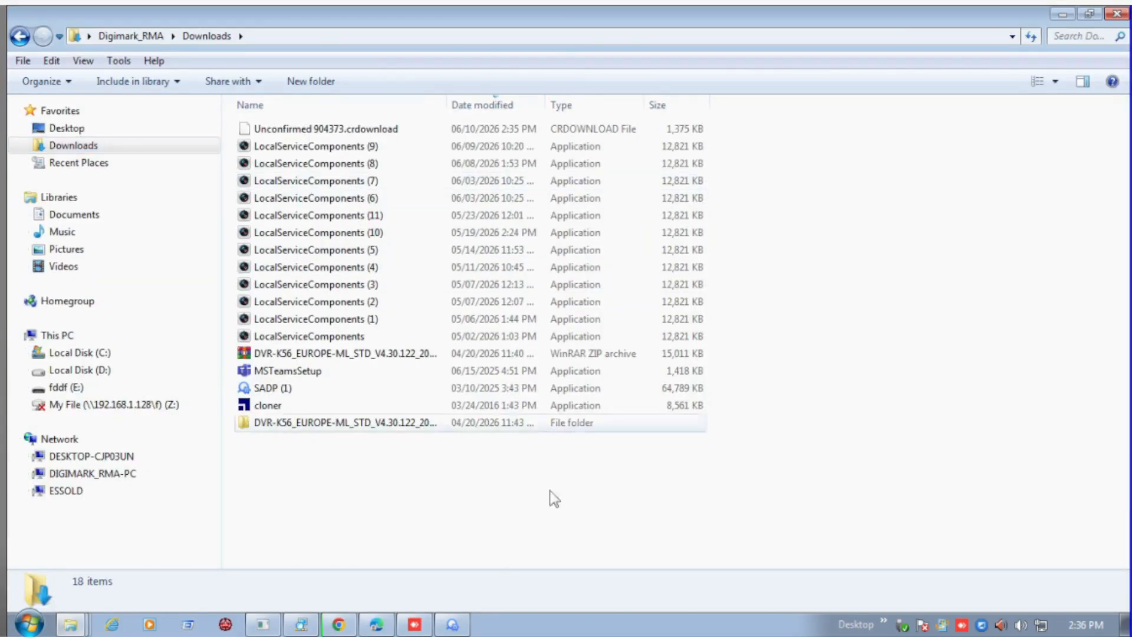
Return to Chrome, open its download list and show SQLiteDatabaseBrowserPortable_3.13.1.paf.exe in its folder.
click(338, 625)
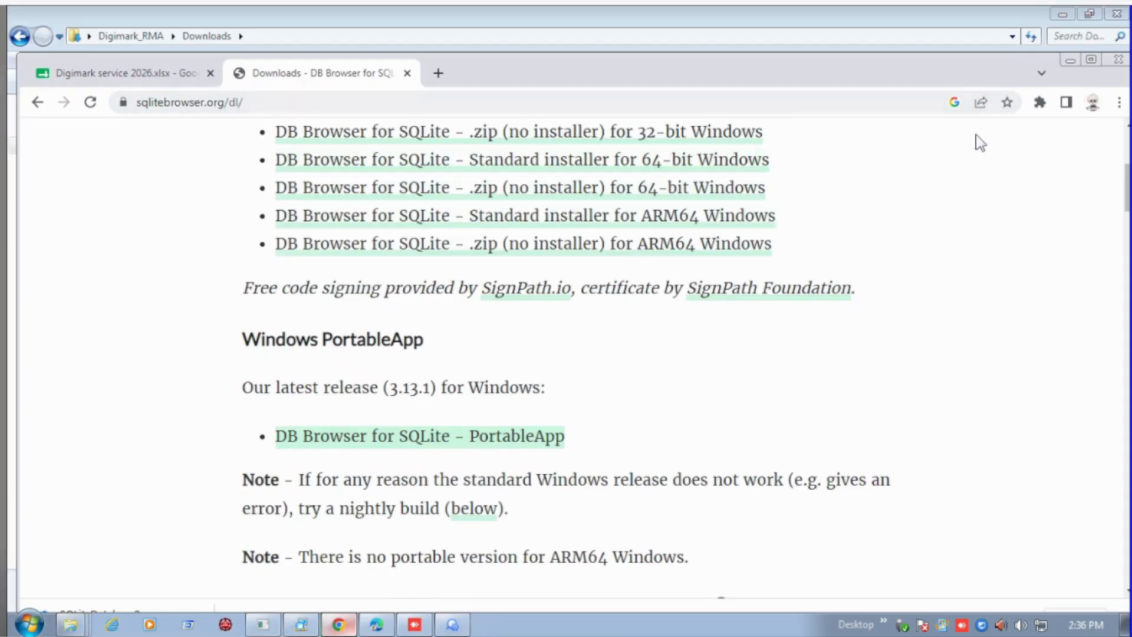
key(ctrl+j)
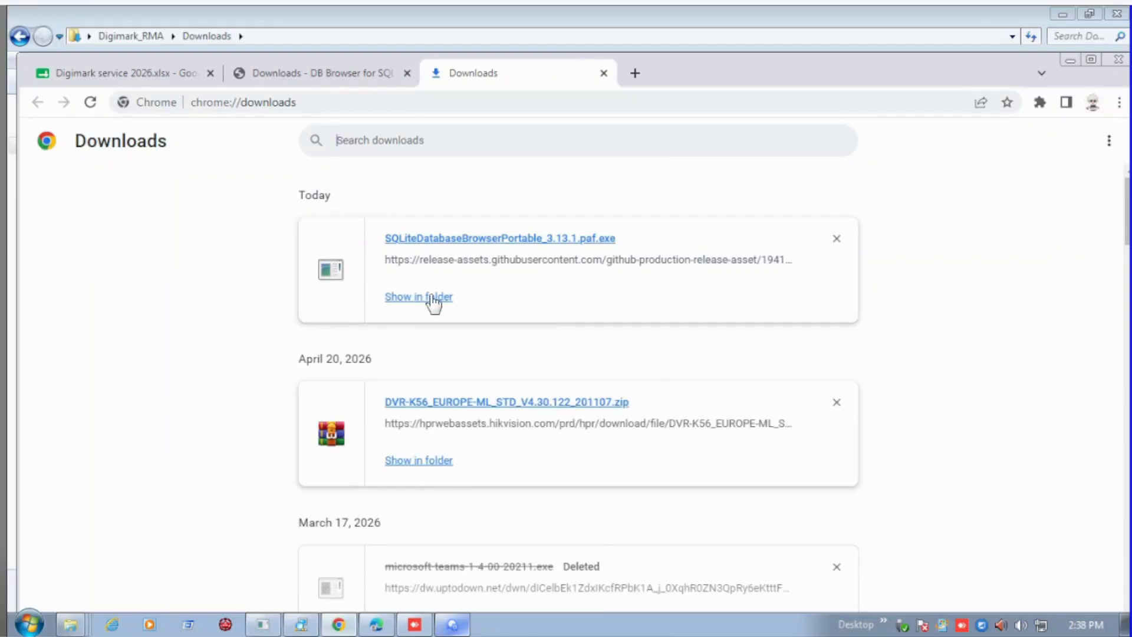
click(432, 299)
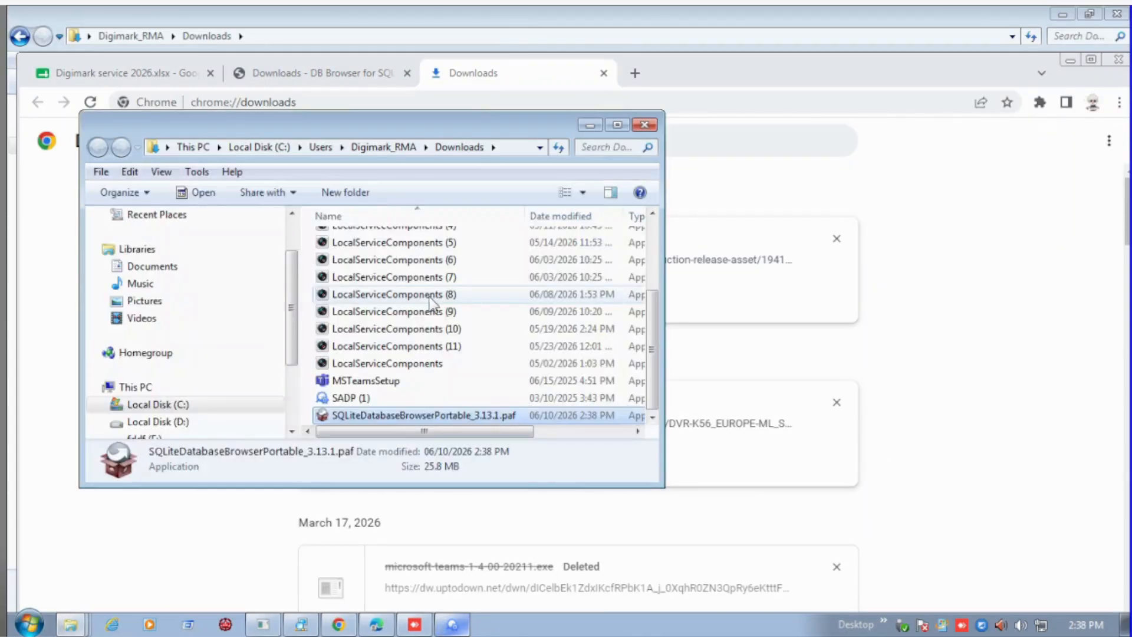
Run the SQLiteDatabaseBrowserPortable_3.13.1.paf installer as administrator in English and continue to the component selection.
right_click(369, 415)
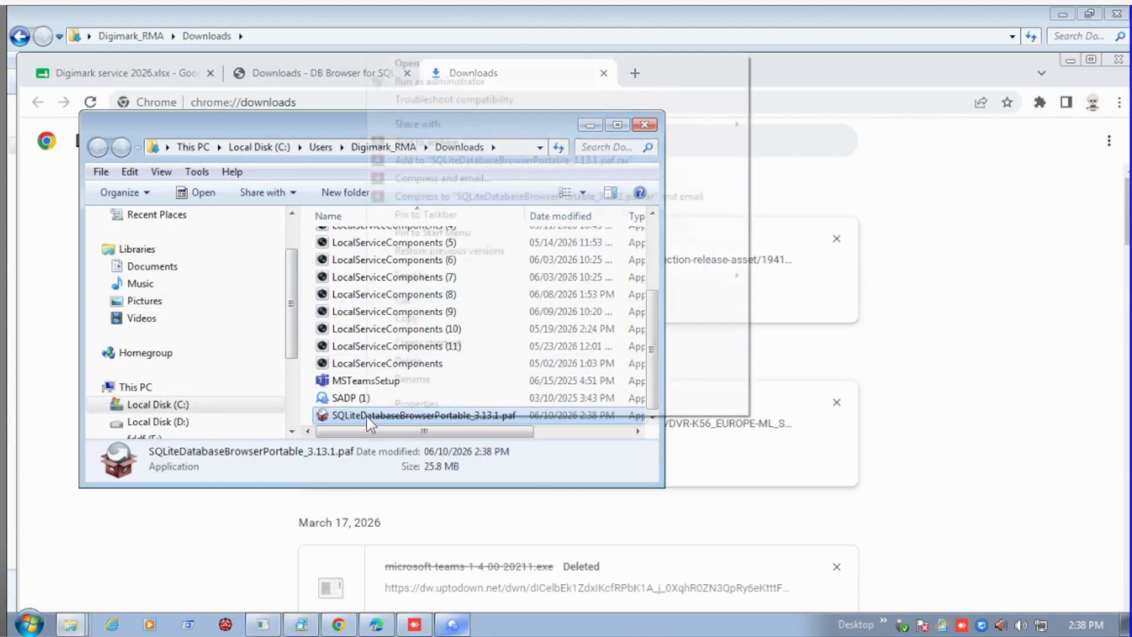
click(466, 81)
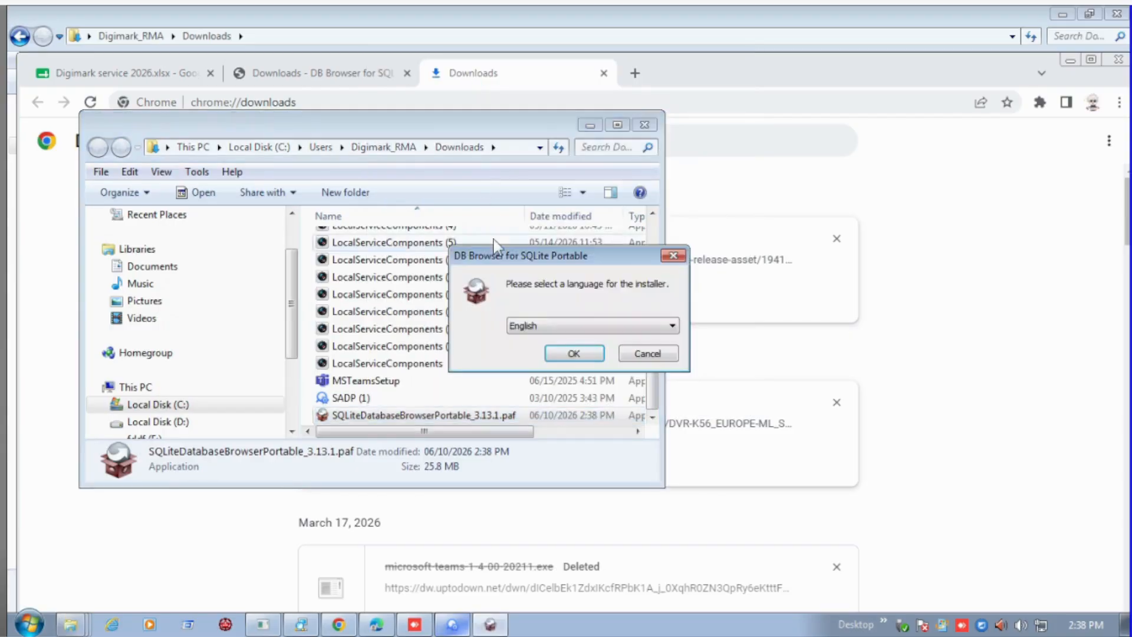
click(574, 352)
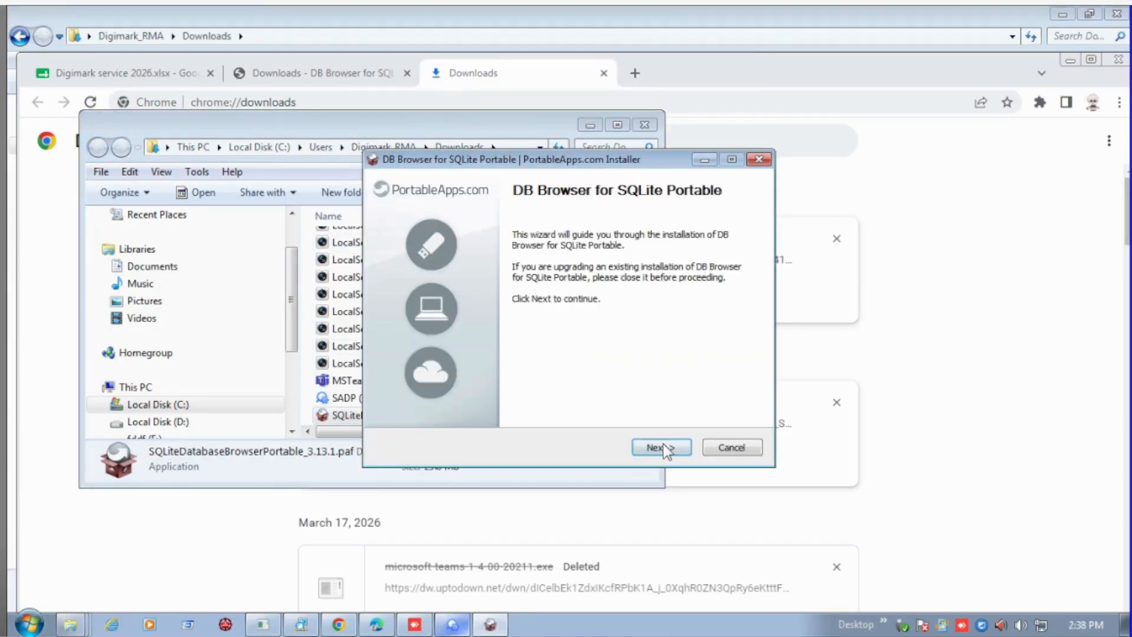
click(660, 448)
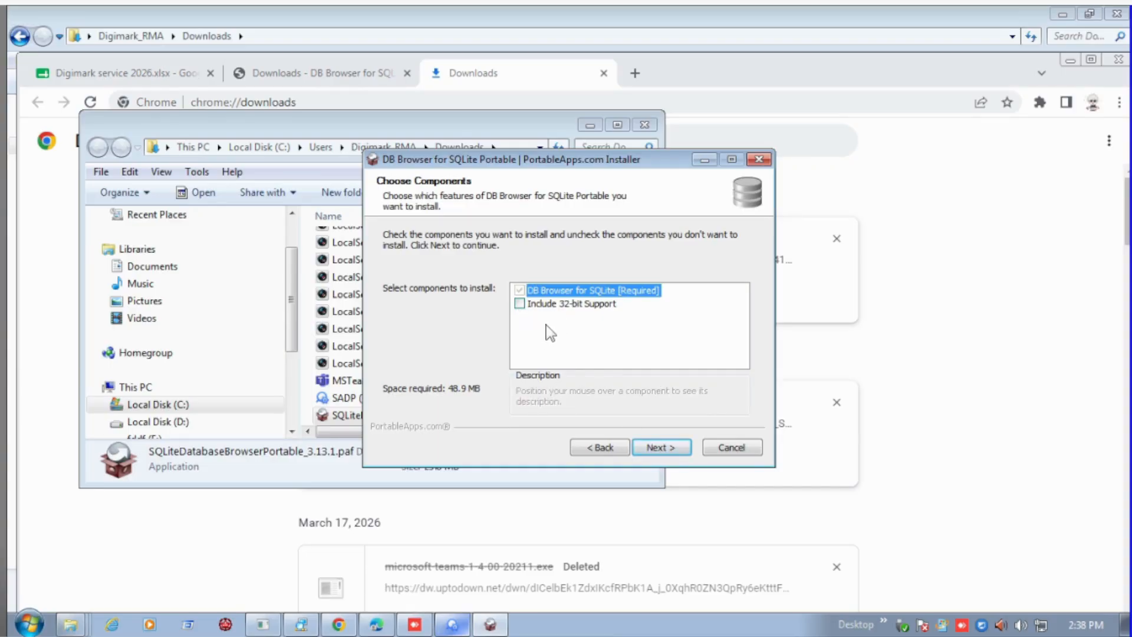
Check the computer's system type in the This PC properties, then close both the system and Explorer windows.
key(super+e)
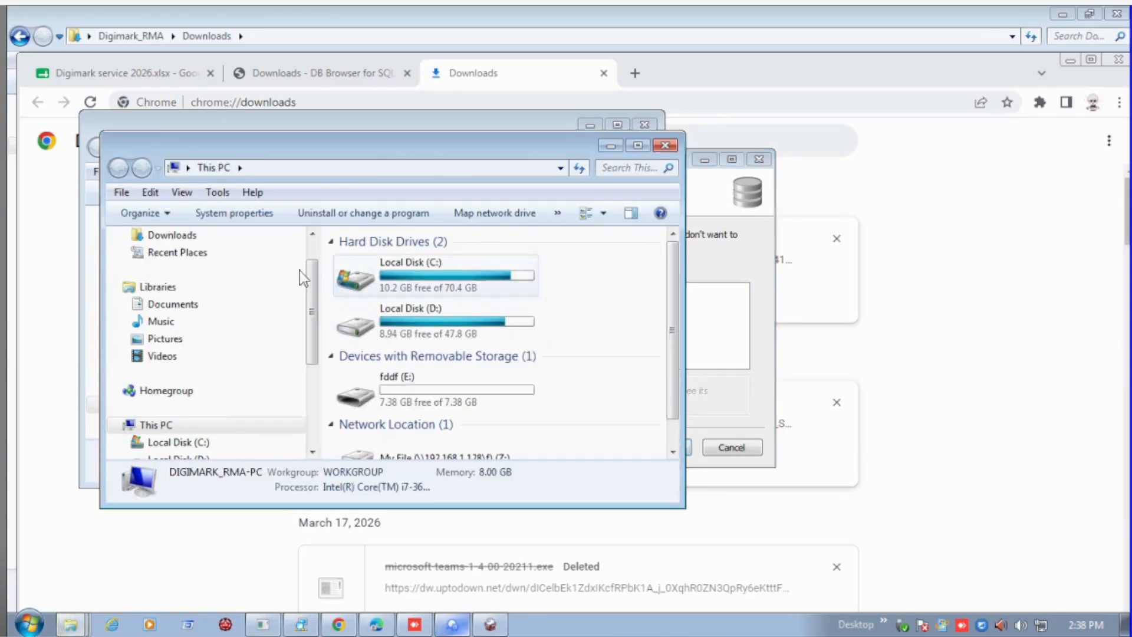
right_click(153, 425)
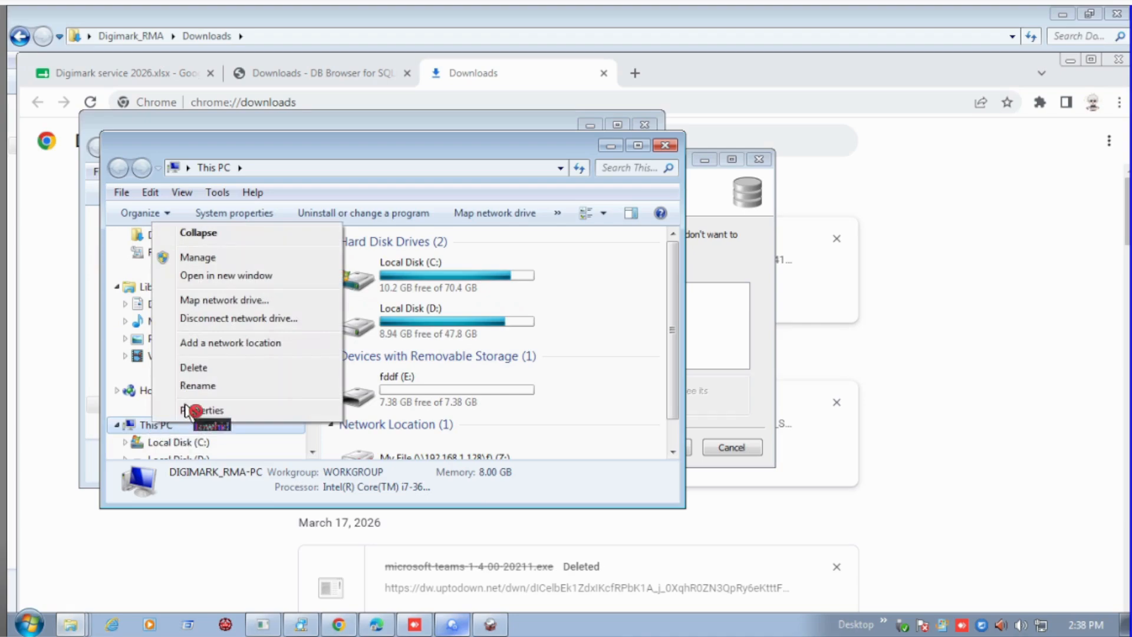
click(197, 411)
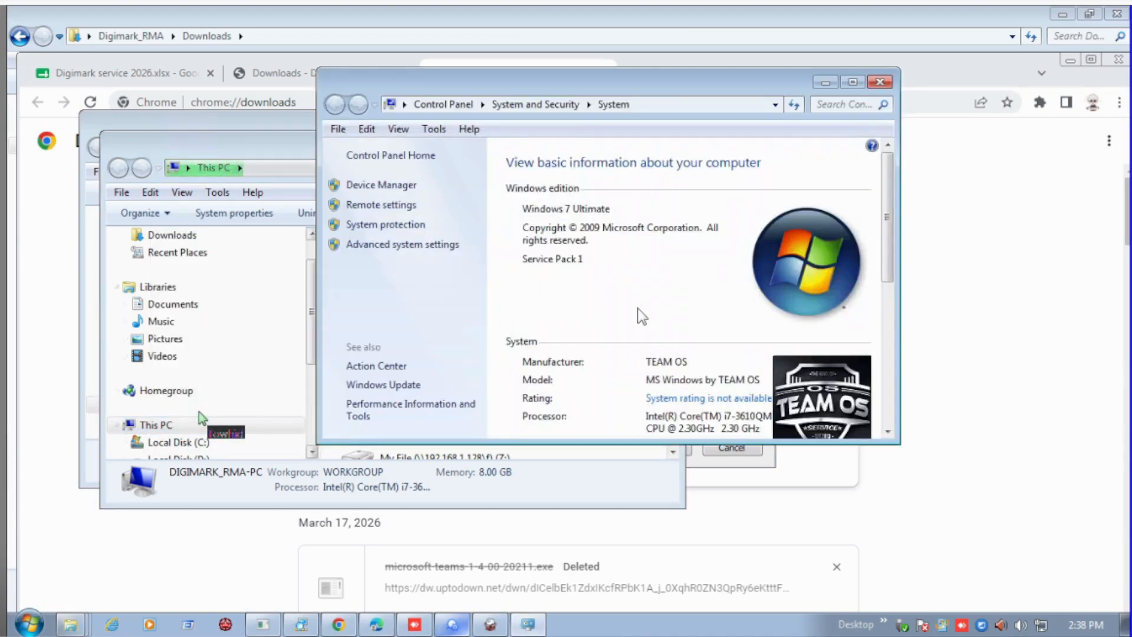
scroll(642, 315, down, 1)
scroll(667, 321, down, 2)
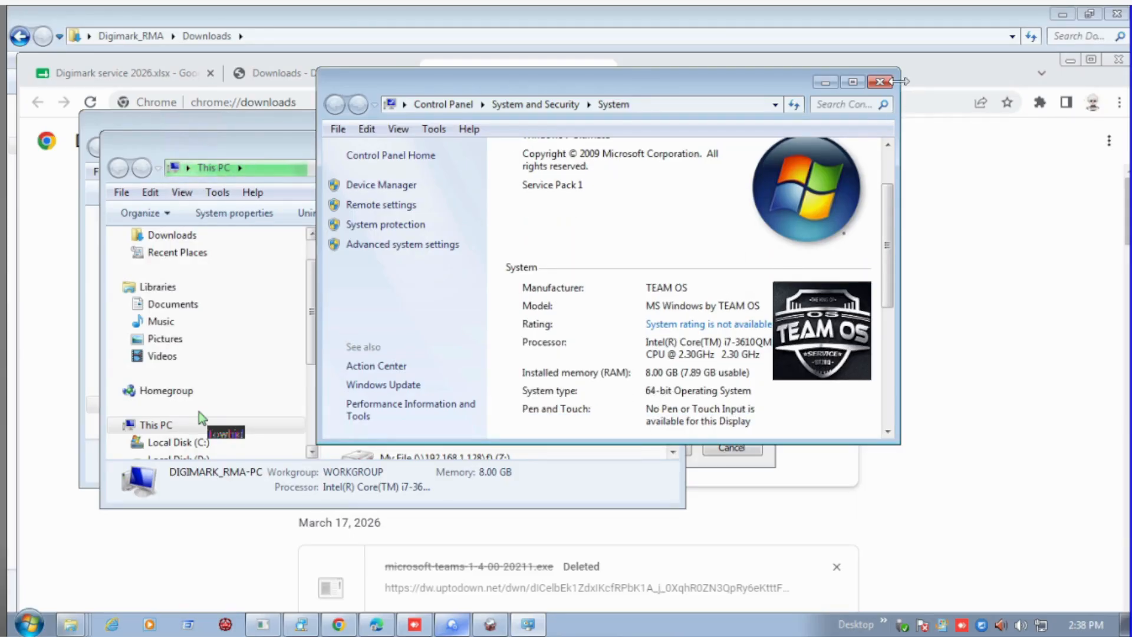
click(880, 83)
click(681, 156)
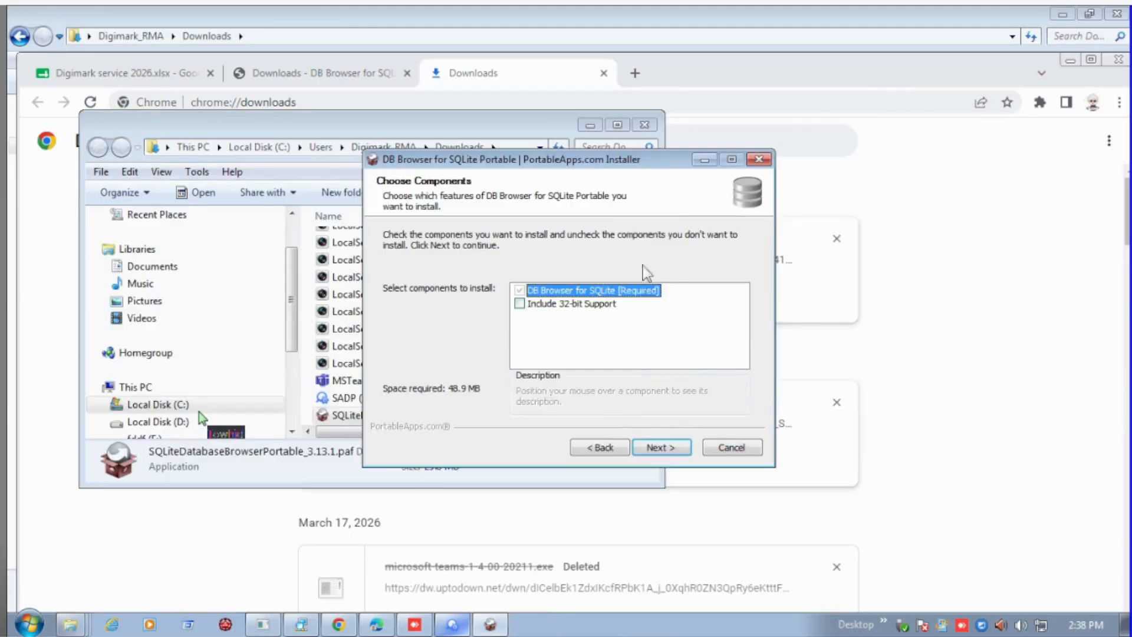
Install DB Browser for SQLite Portable without 32-bit support in the default Downloads subfolder, finish the setup and launch the program.
click(661, 447)
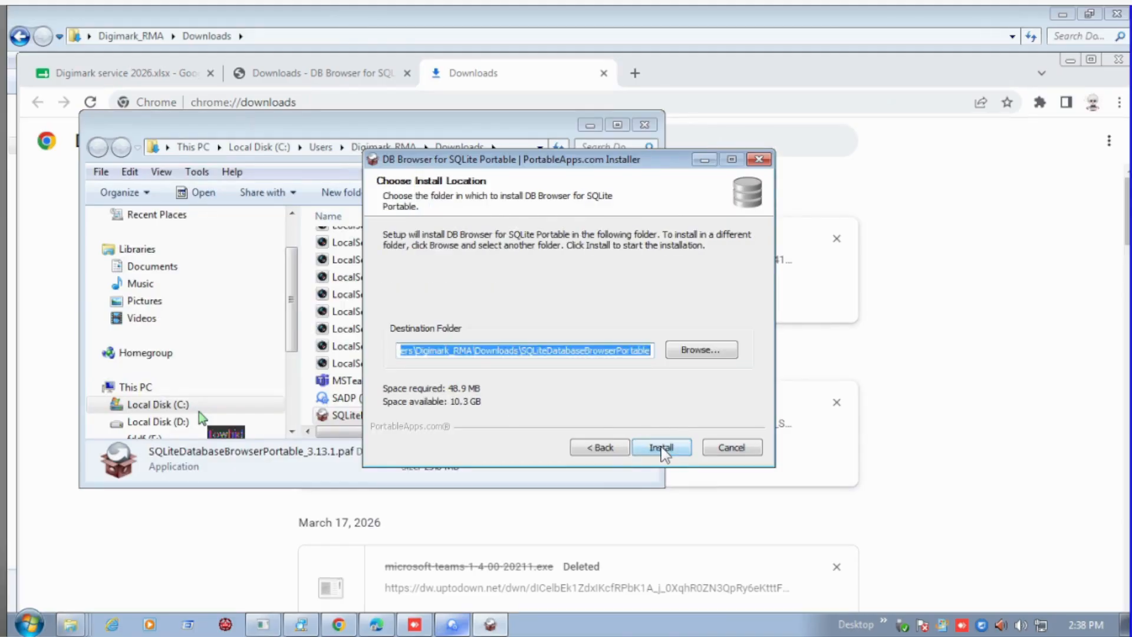
click(661, 447)
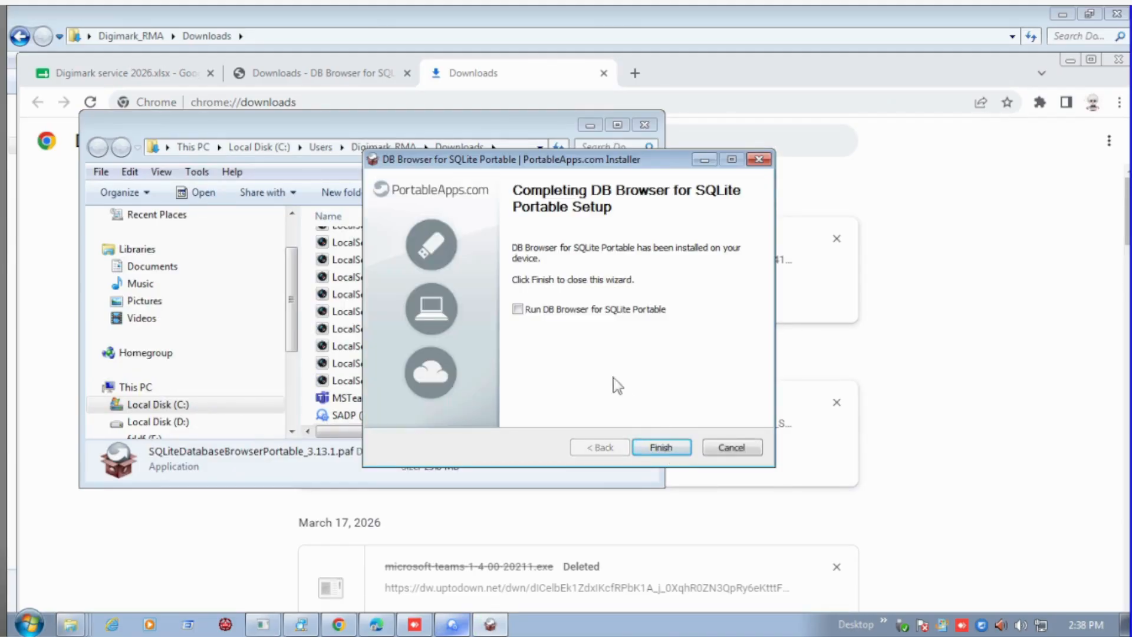
click(676, 447)
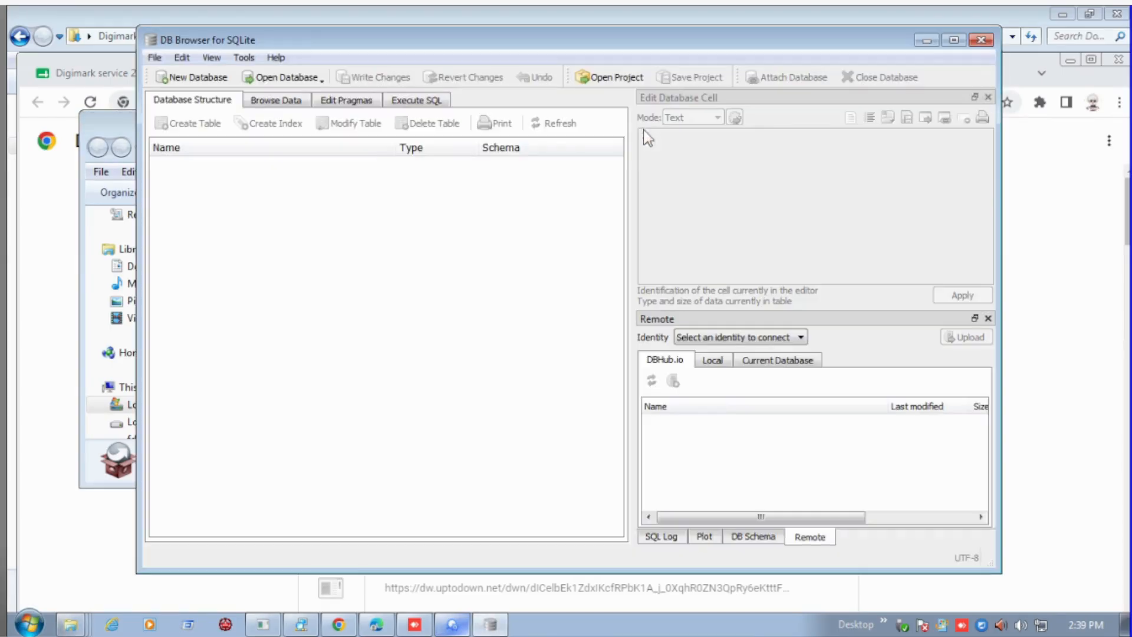
Minimize the maximized Downloads folder window and the Chrome window behind DB Browser for SQLite.
click(1062, 15)
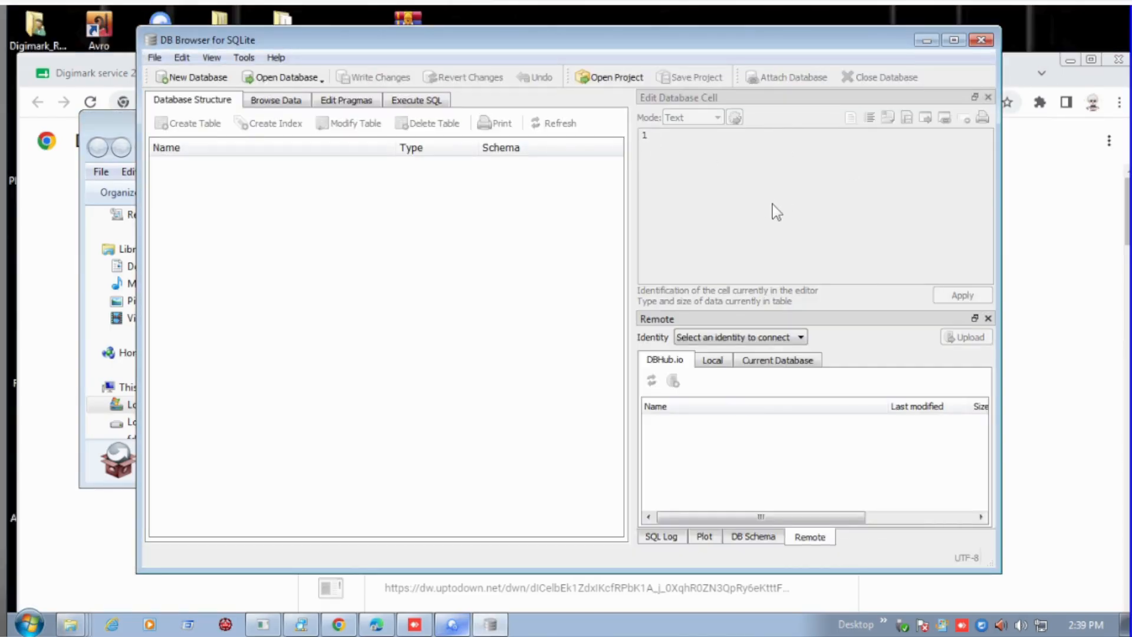
click(1055, 73)
click(1069, 61)
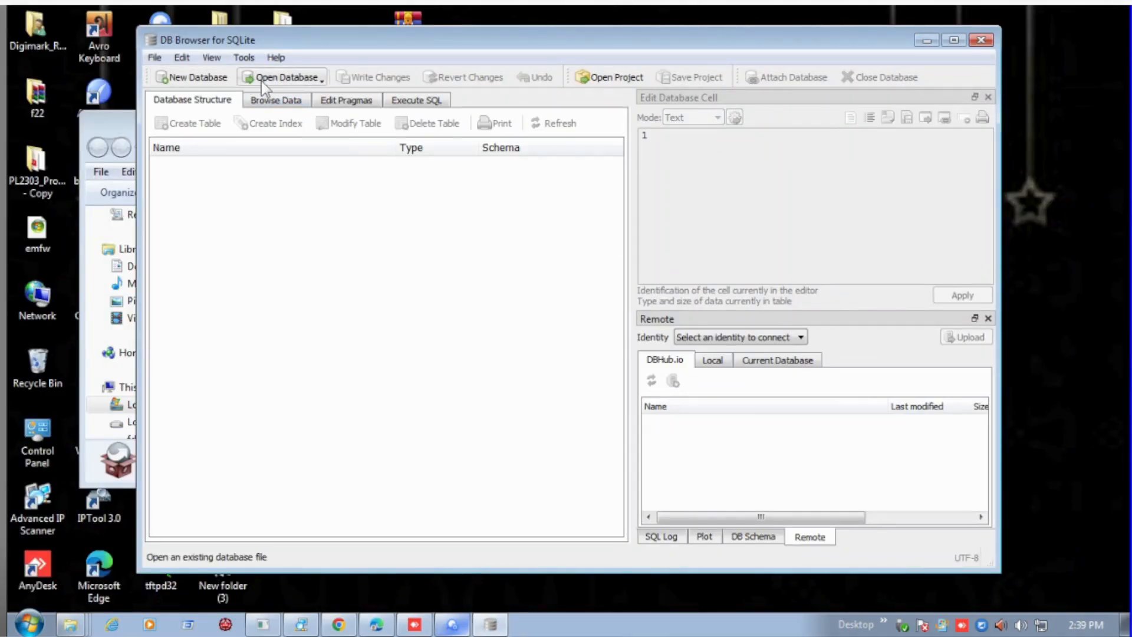
Start opening an existing database and browse to Local Disk (C:) in the file chooser.
click(283, 77)
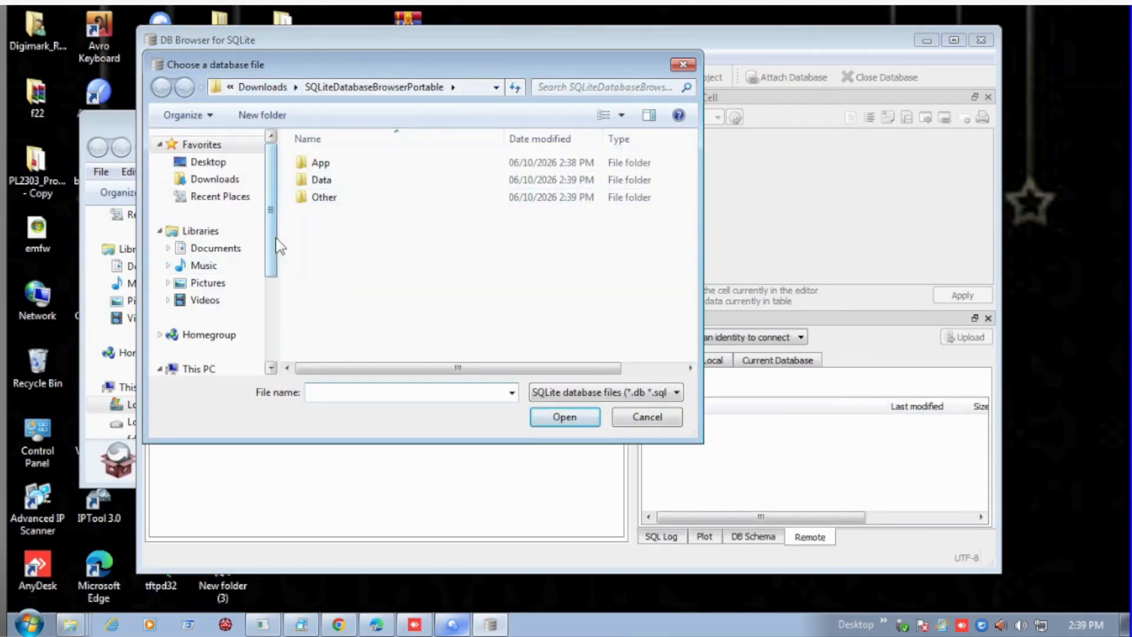
drag(270, 254, 270, 330)
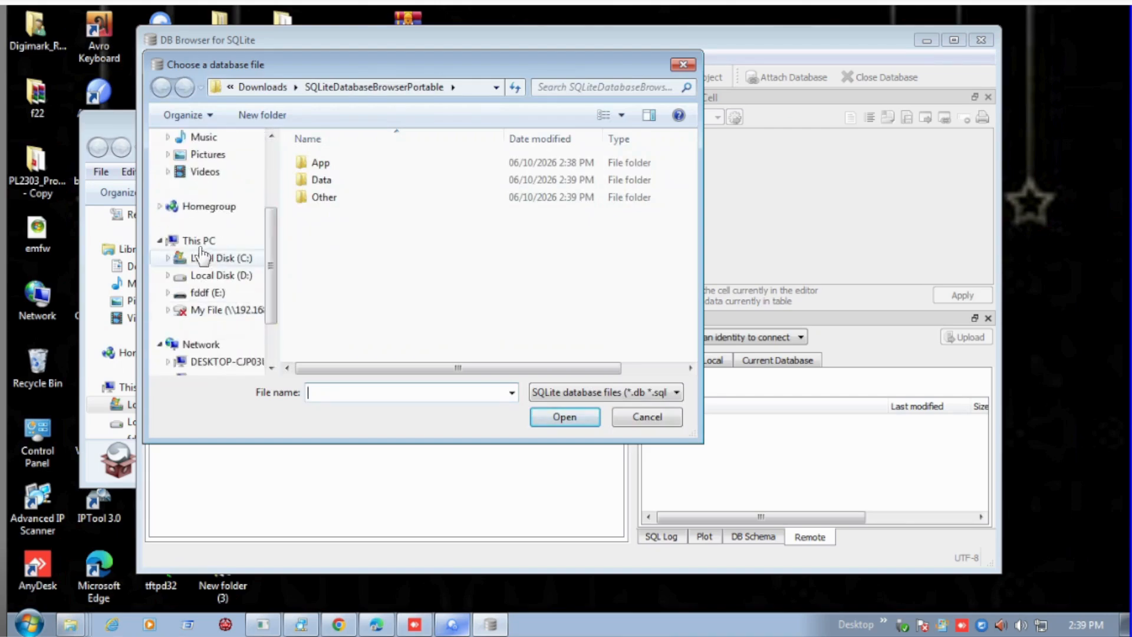
click(198, 240)
double_click(411, 181)
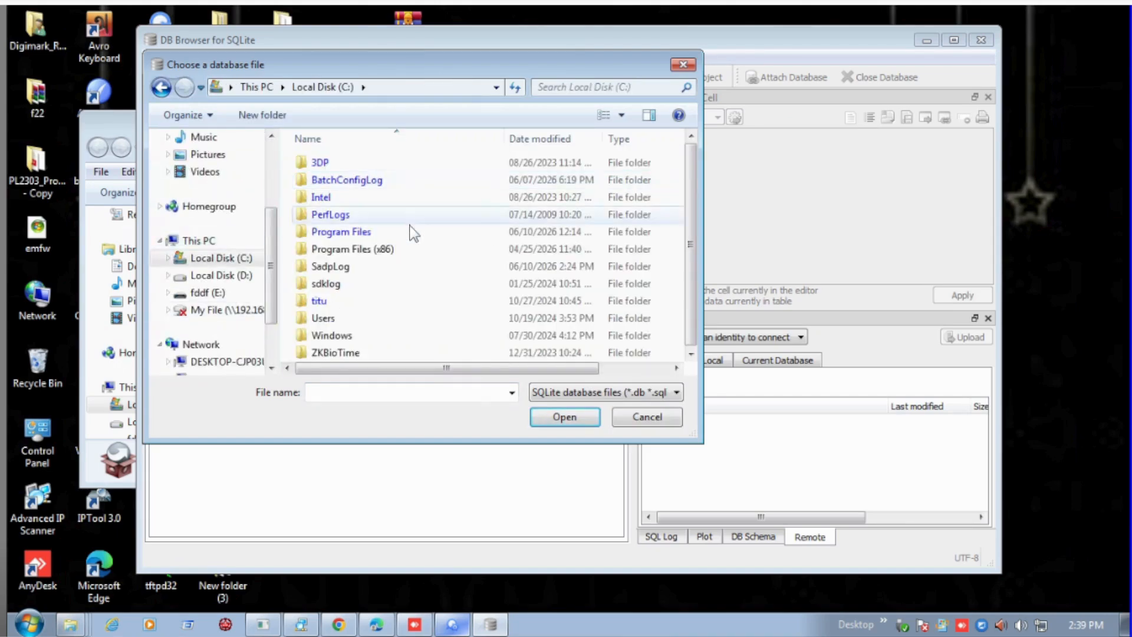
Look through the ZKBioTime and Program Files folders on drive C: for the database file, returning to the drive root.
double_click(365, 353)
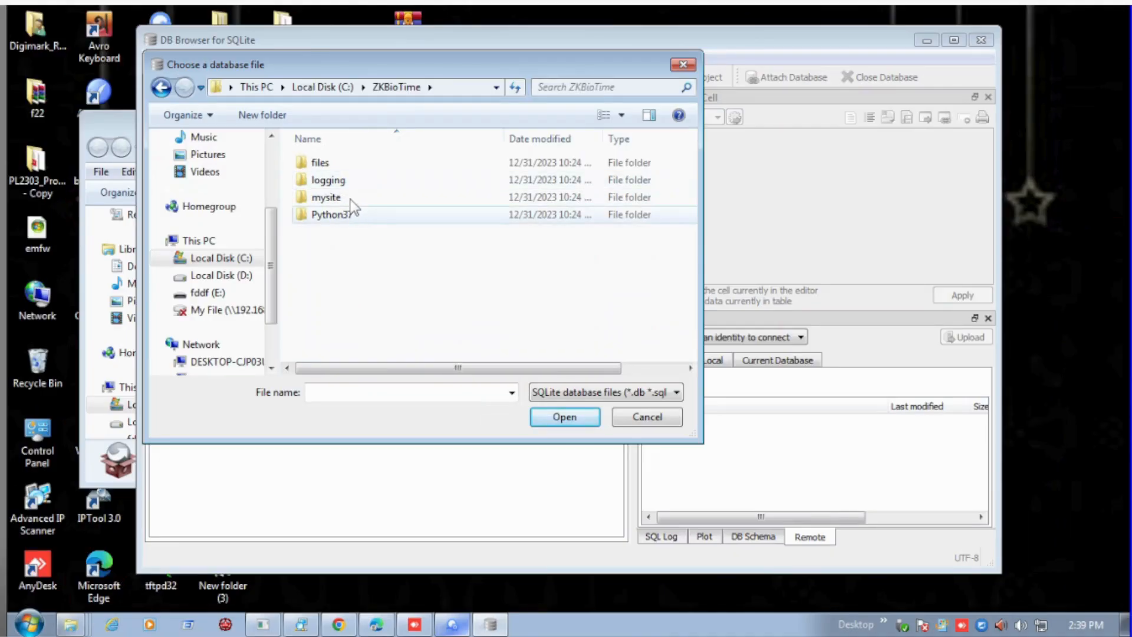
click(322, 87)
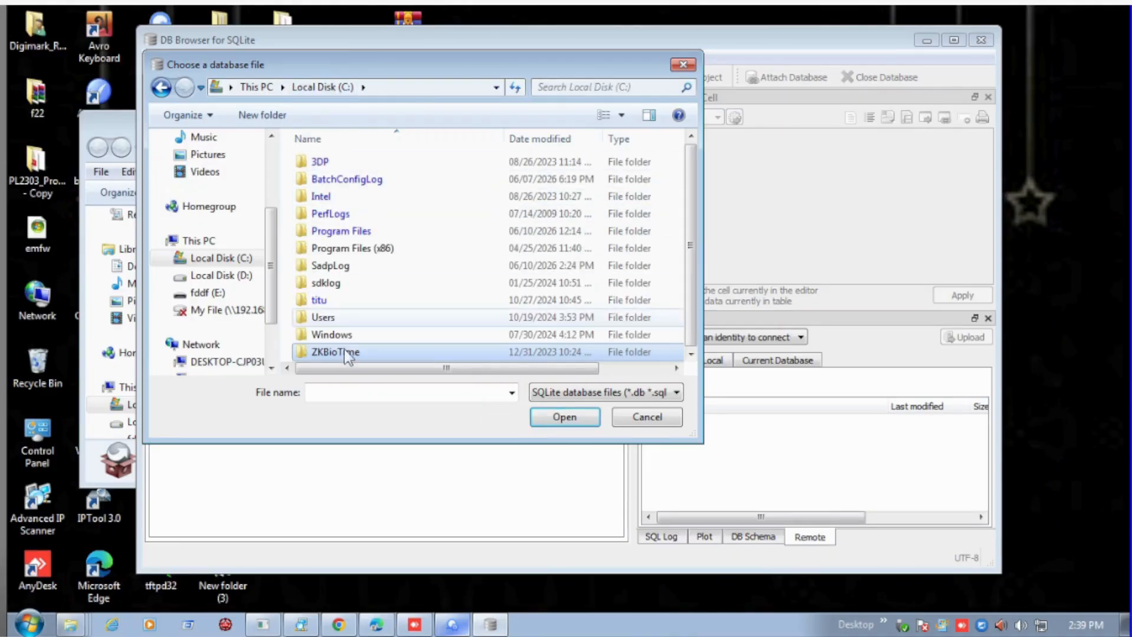
double_click(366, 233)
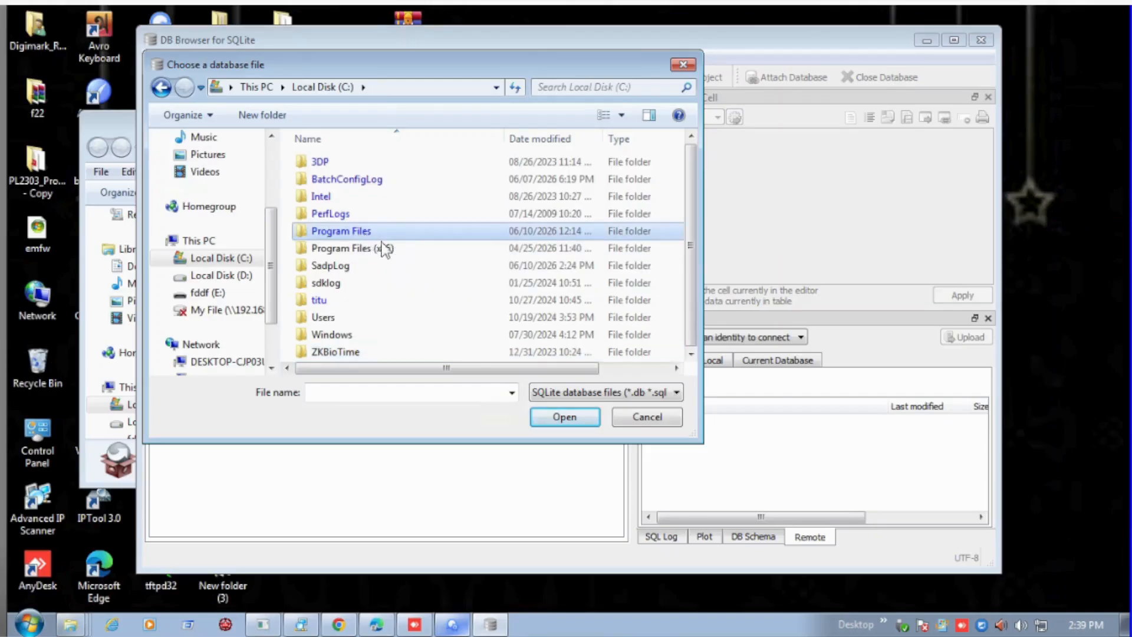
scroll(421, 263, down, 10)
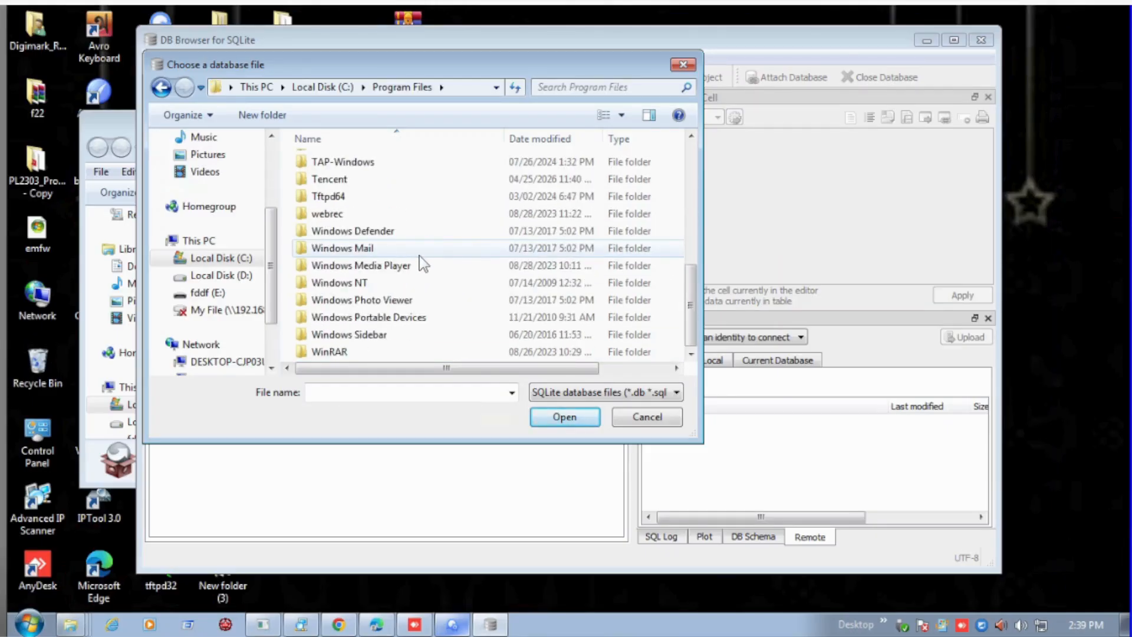
scroll(424, 263, up, 10)
key(BackSpace)
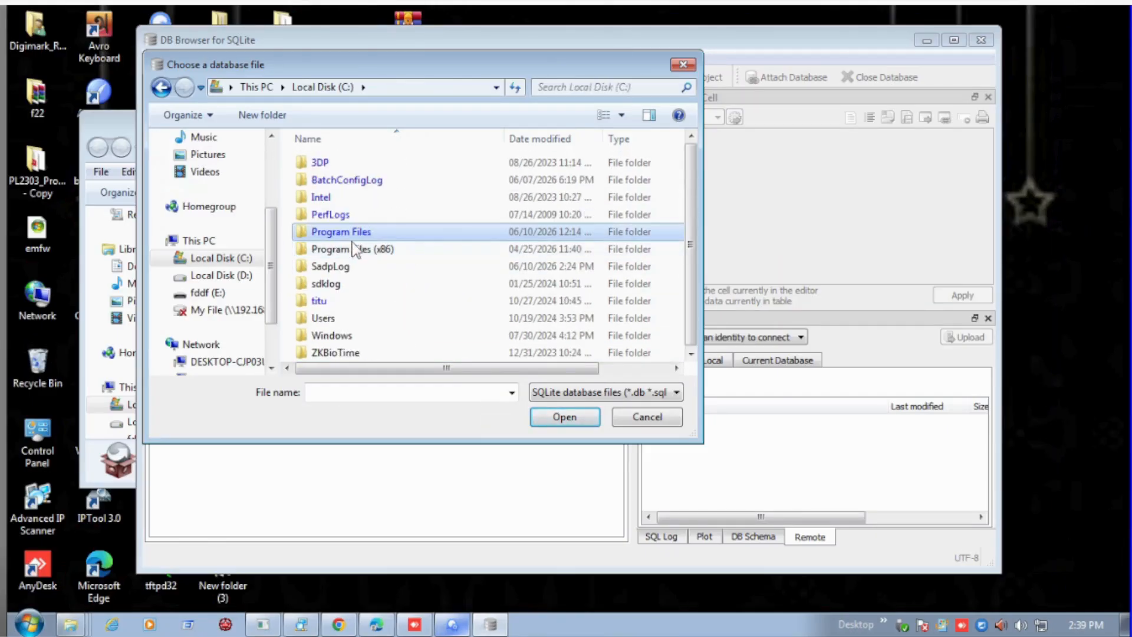
Open the TimeNet database file from the ZKBio Time.Net folder inside Program Files (x86).
double_click(403, 249)
scroll(407, 252, down, 15)
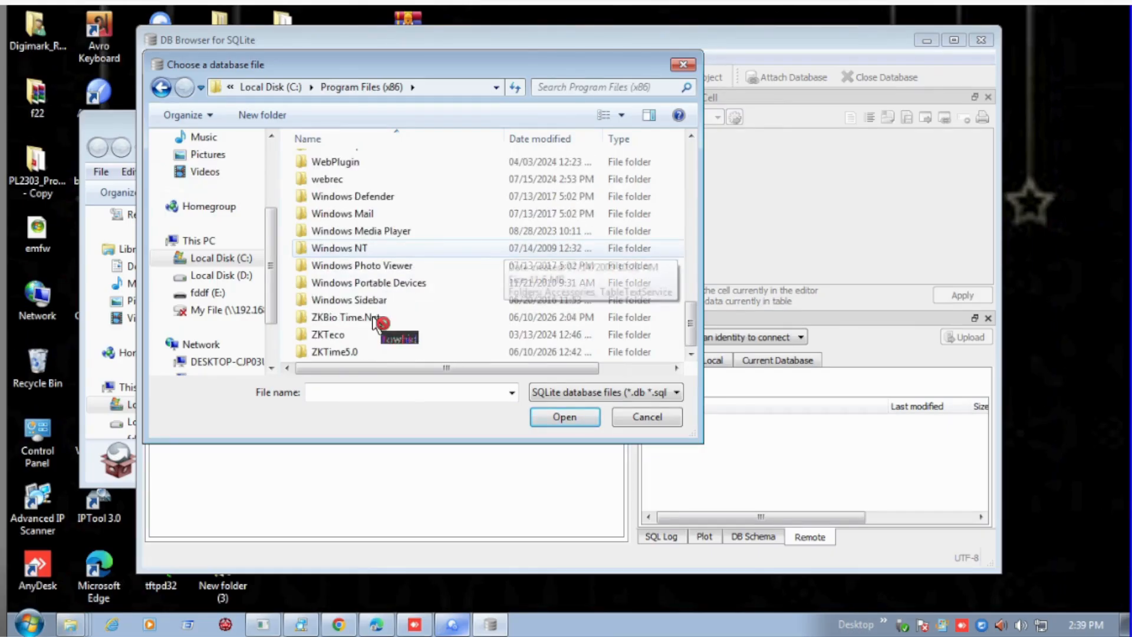
click(362, 321)
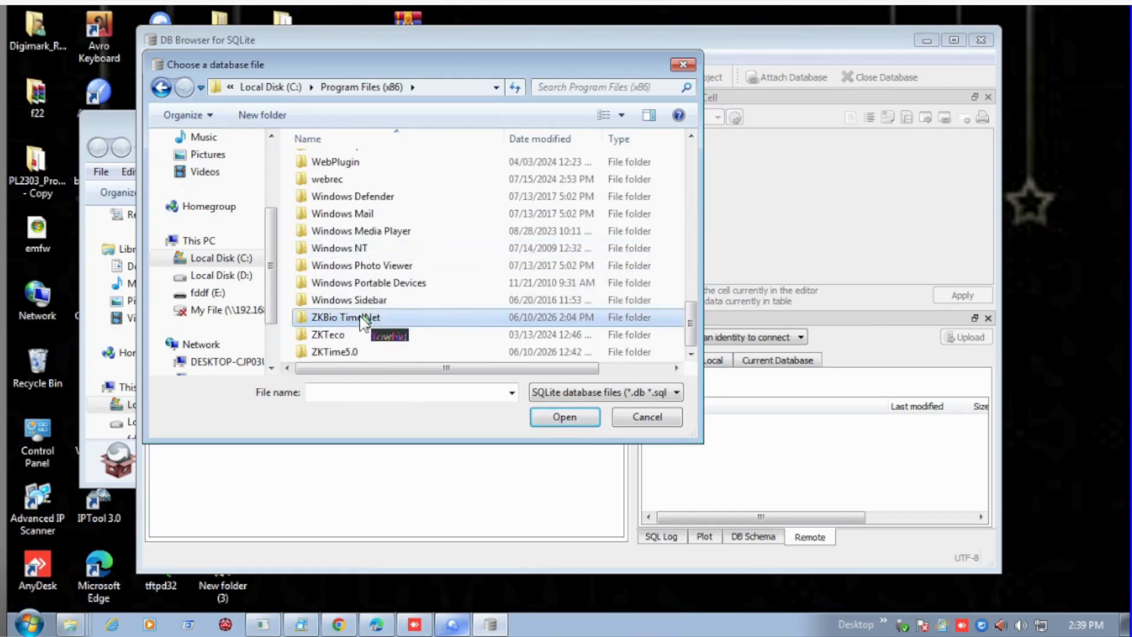
double_click(362, 321)
scroll(363, 322, down, 2)
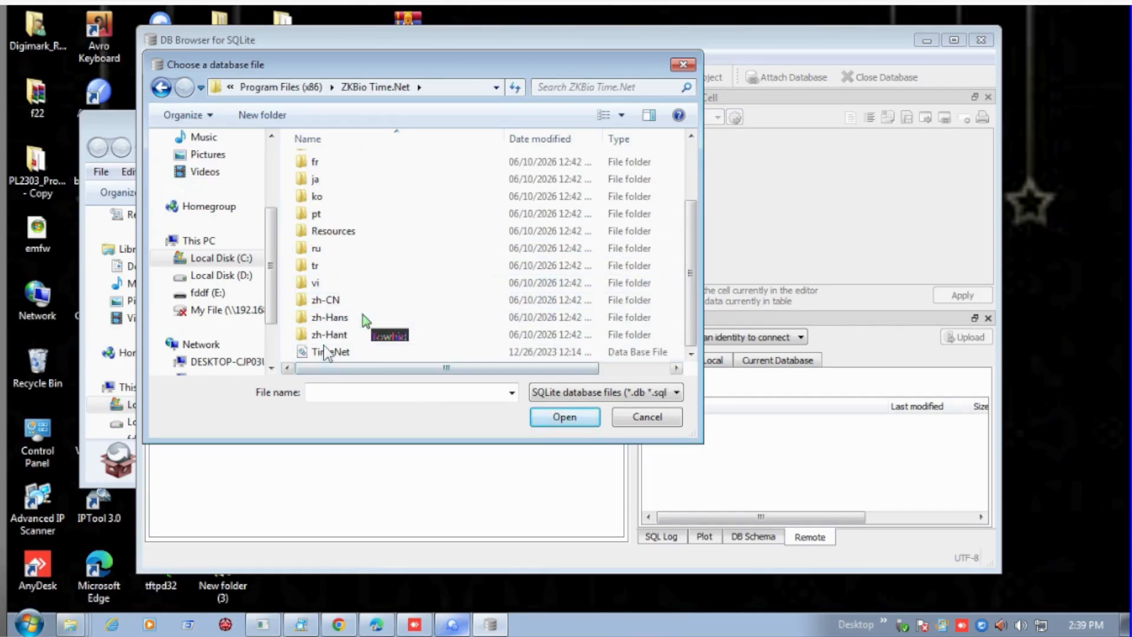
click(327, 352)
click(557, 420)
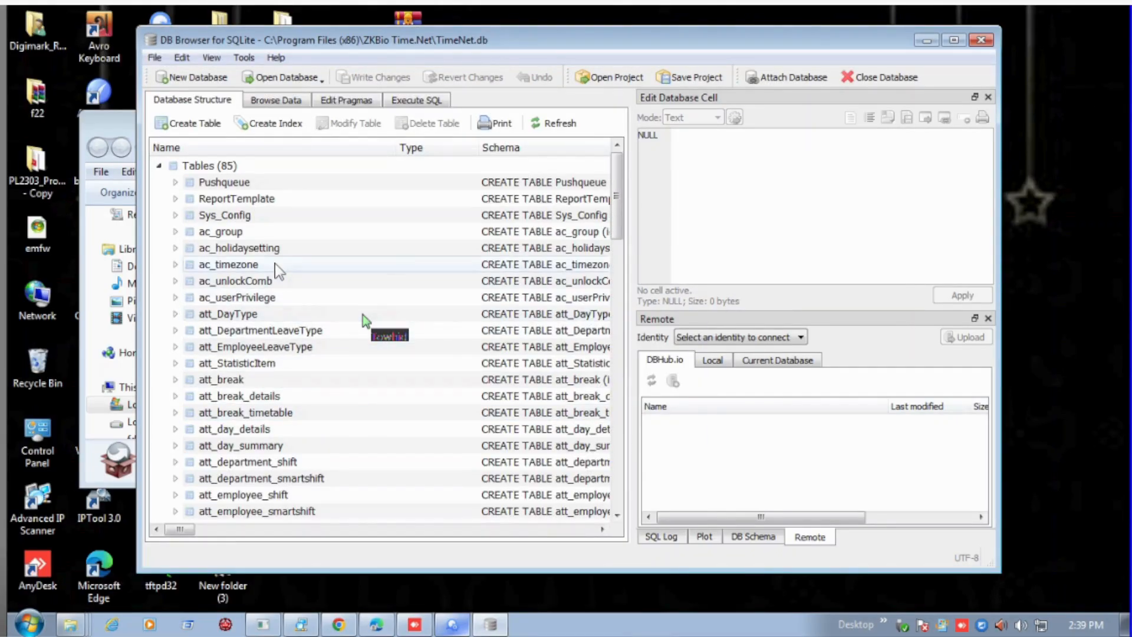
Select the sys_user table in the database structure, switch to browsing table data and look for sys_user among the available tables.
scroll(286, 295, down, 5)
scroll(293, 364, down, 18)
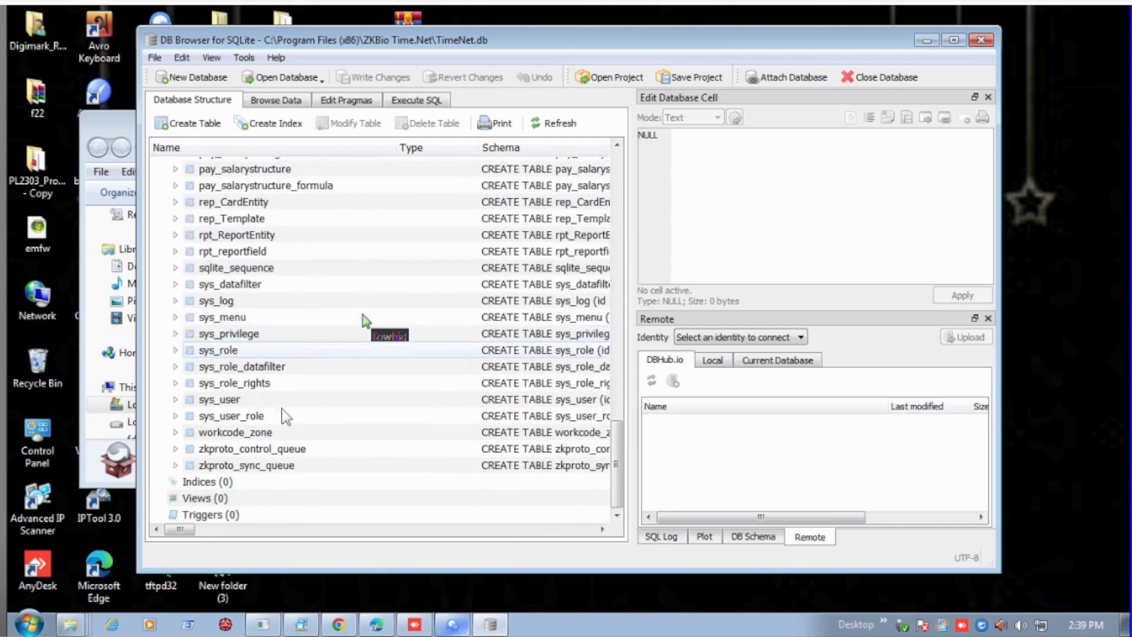
click(237, 400)
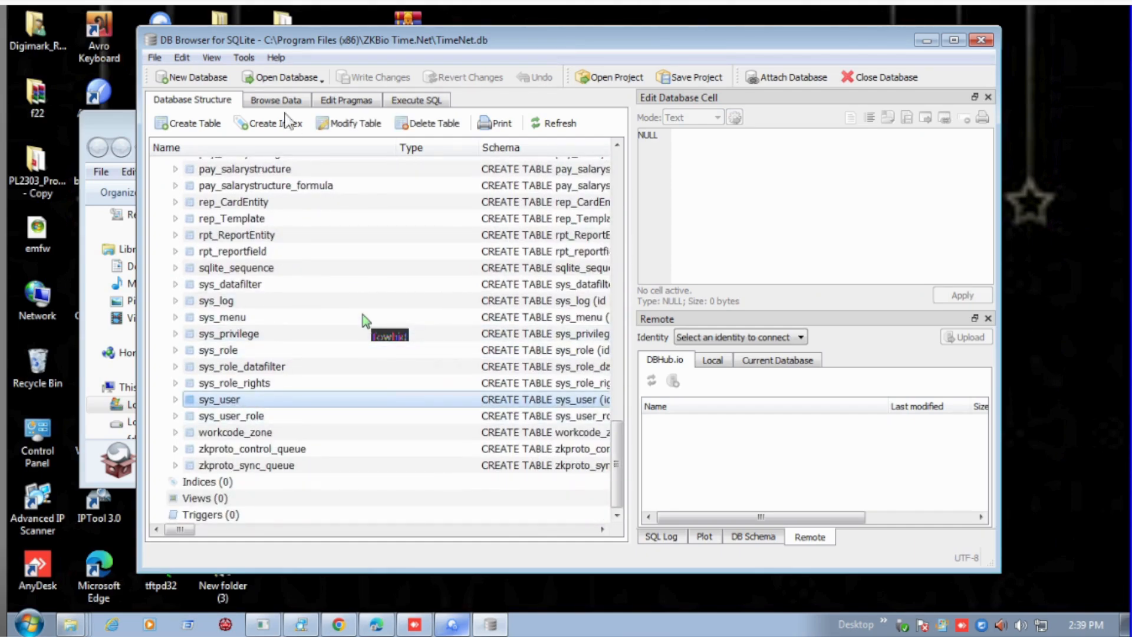
click(279, 99)
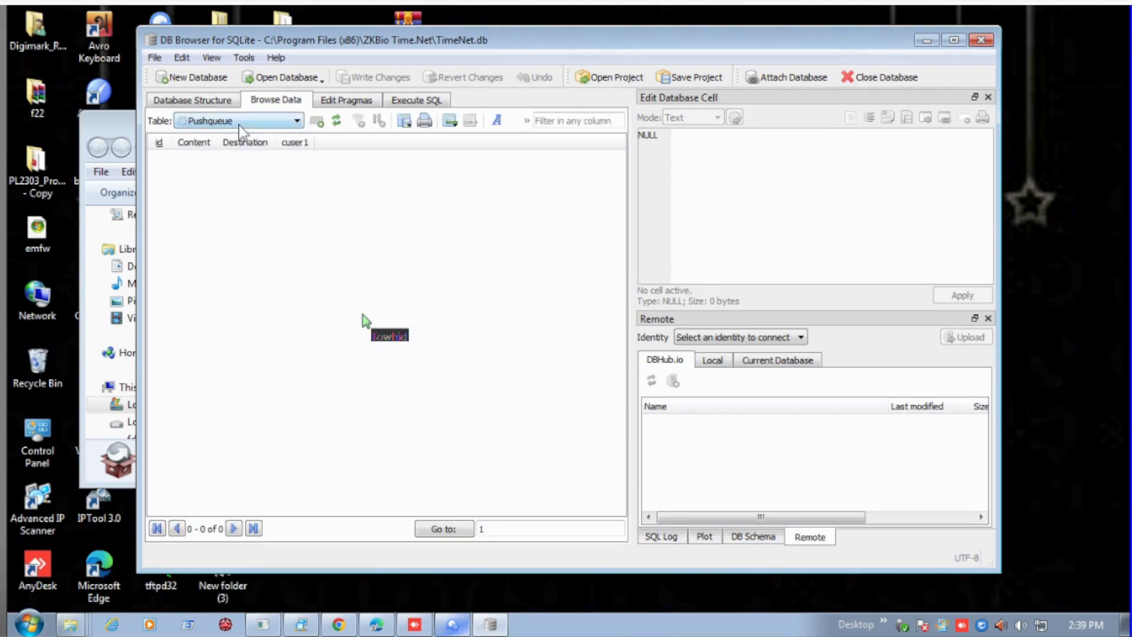
click(241, 121)
scroll(251, 373, down, 15)
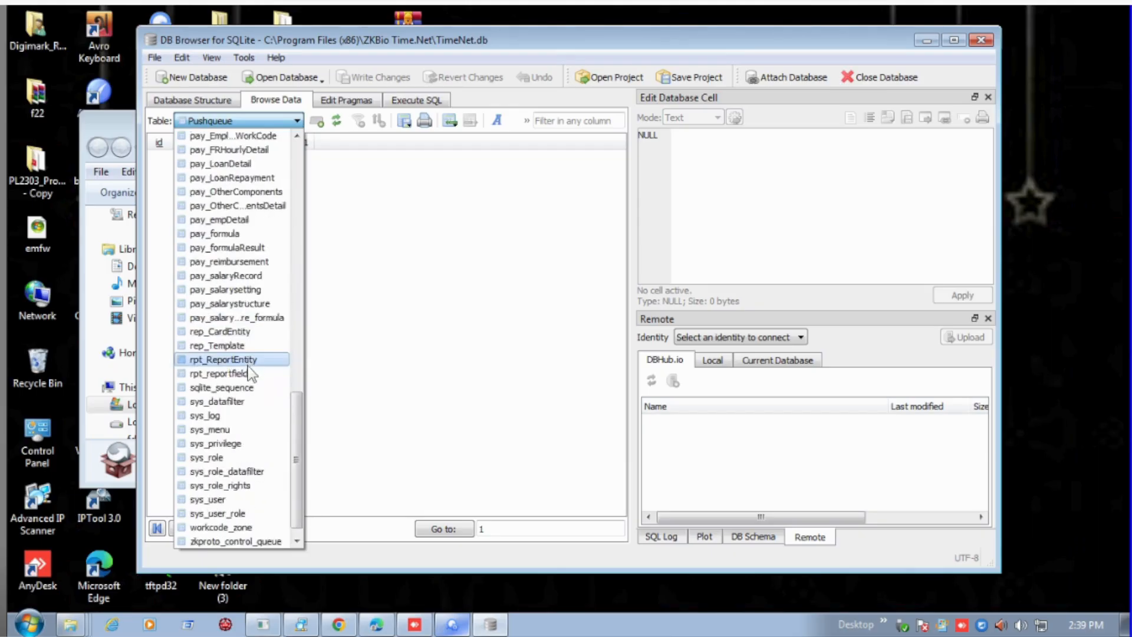
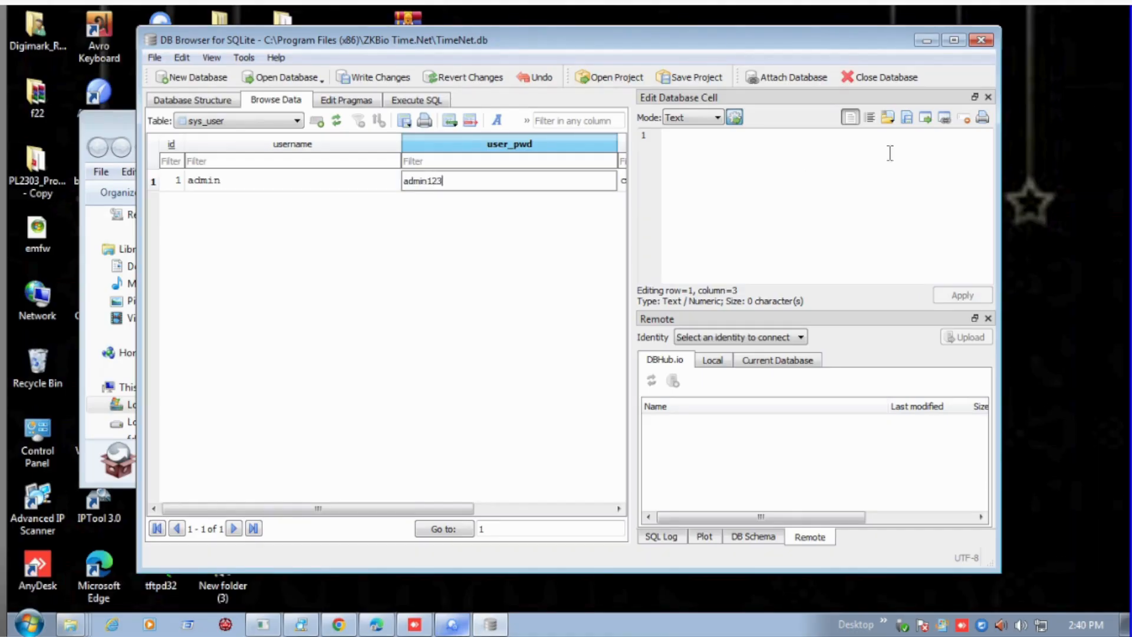
Enter the new account password in the user_pwd field of the admin row and apply the cell change.
click(716, 177)
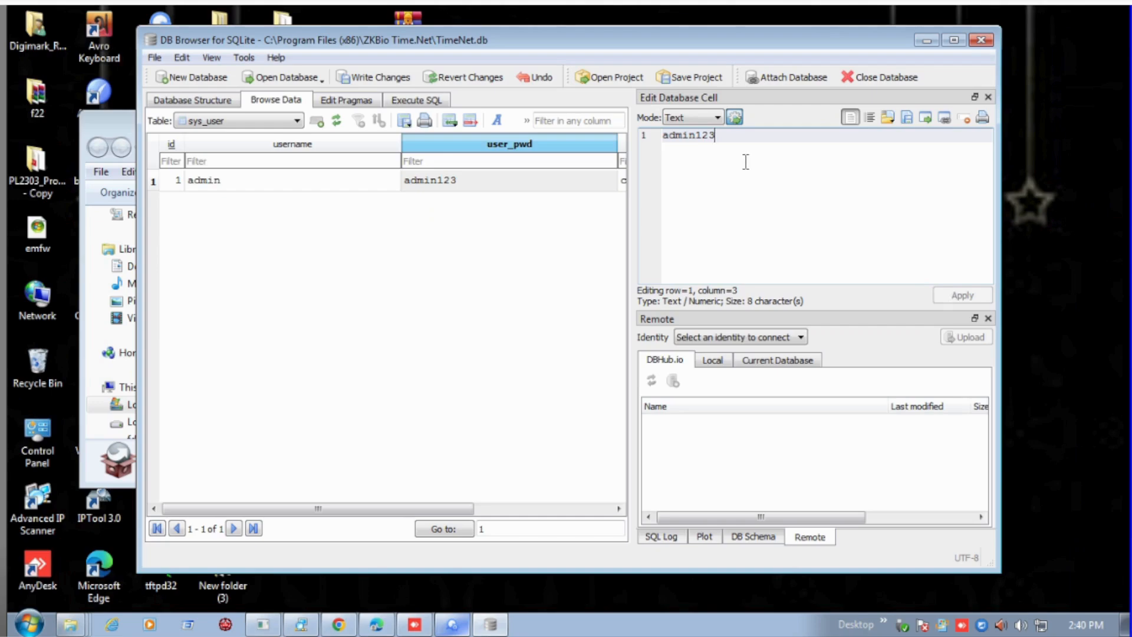
key(BackSpace)
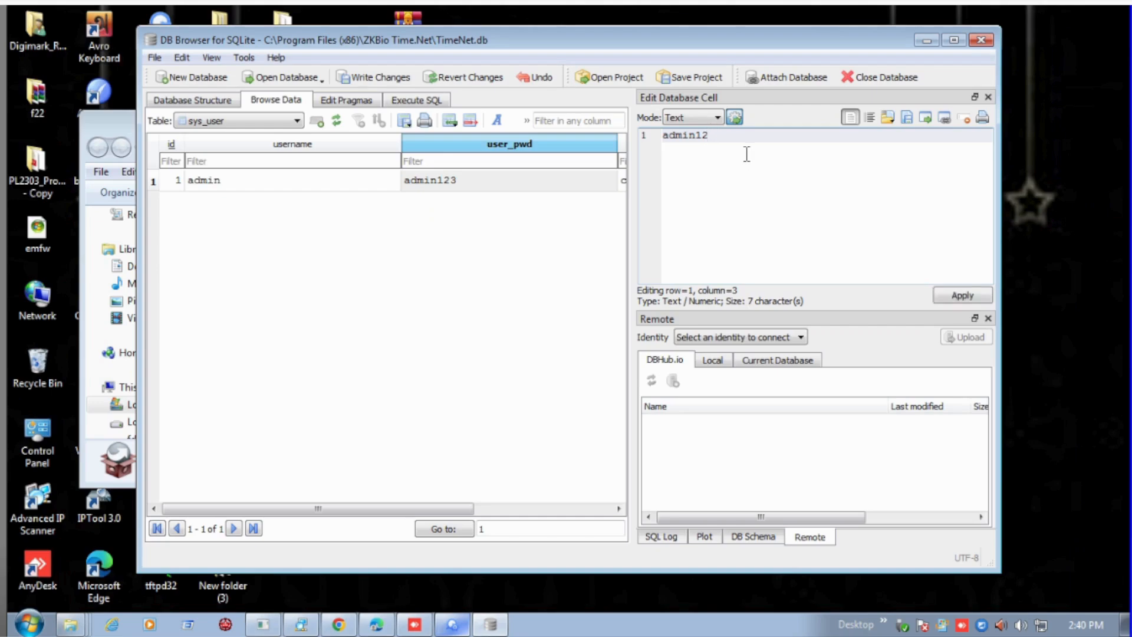
click(964, 295)
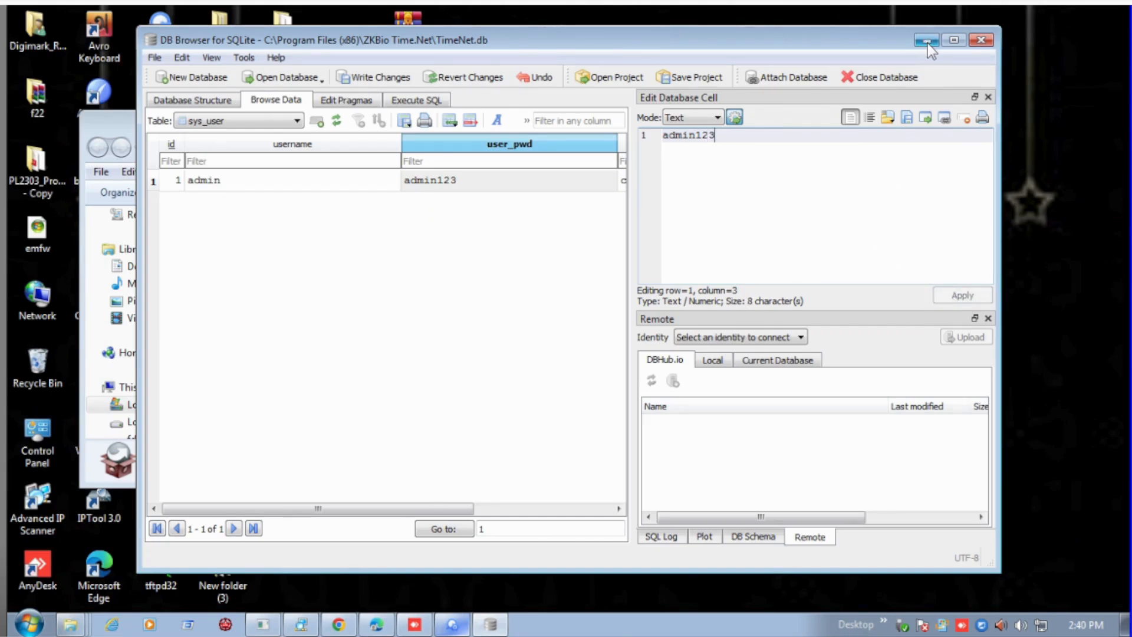
Minimize the database browser and the Downloads folder window, and refresh the cleared desktop.
click(927, 40)
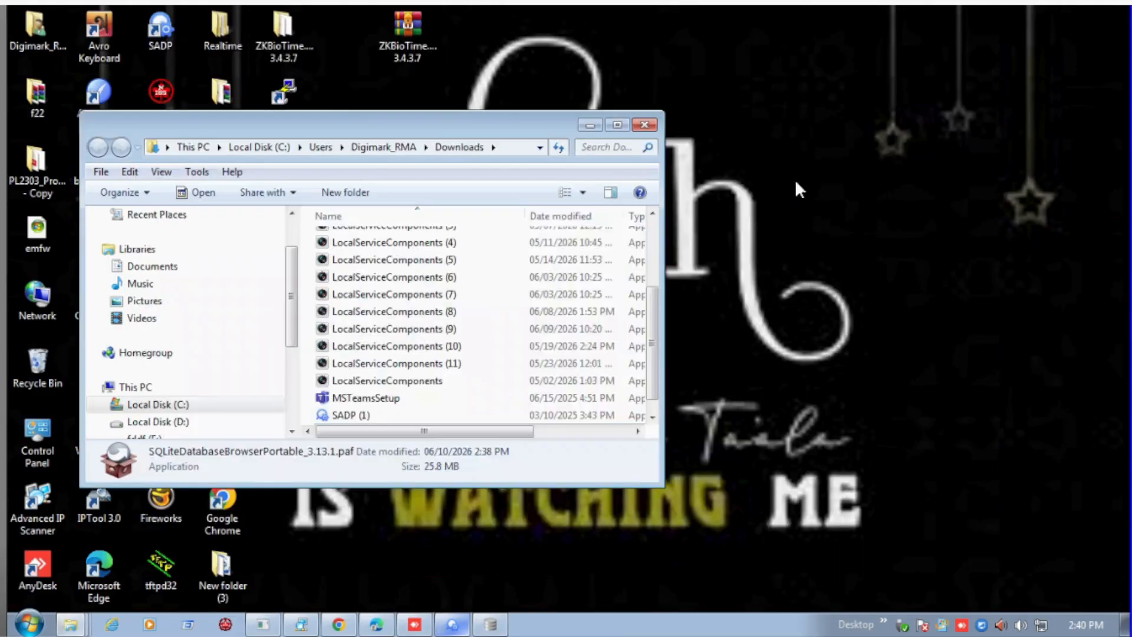
right_click(754, 129)
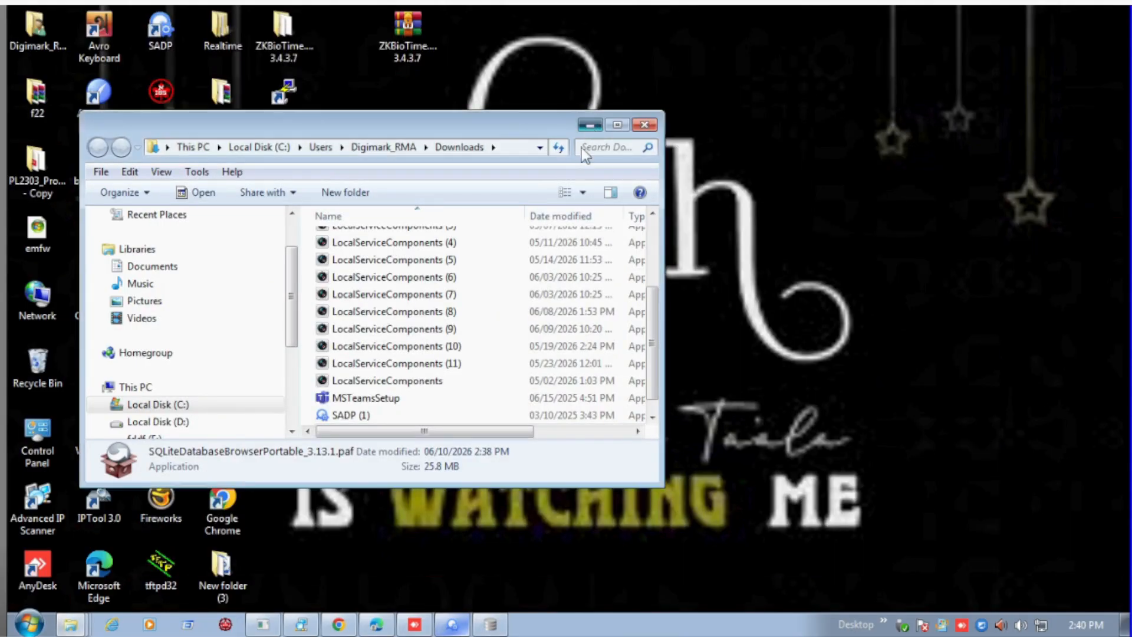
click(591, 125)
right_click(484, 160)
click(538, 206)
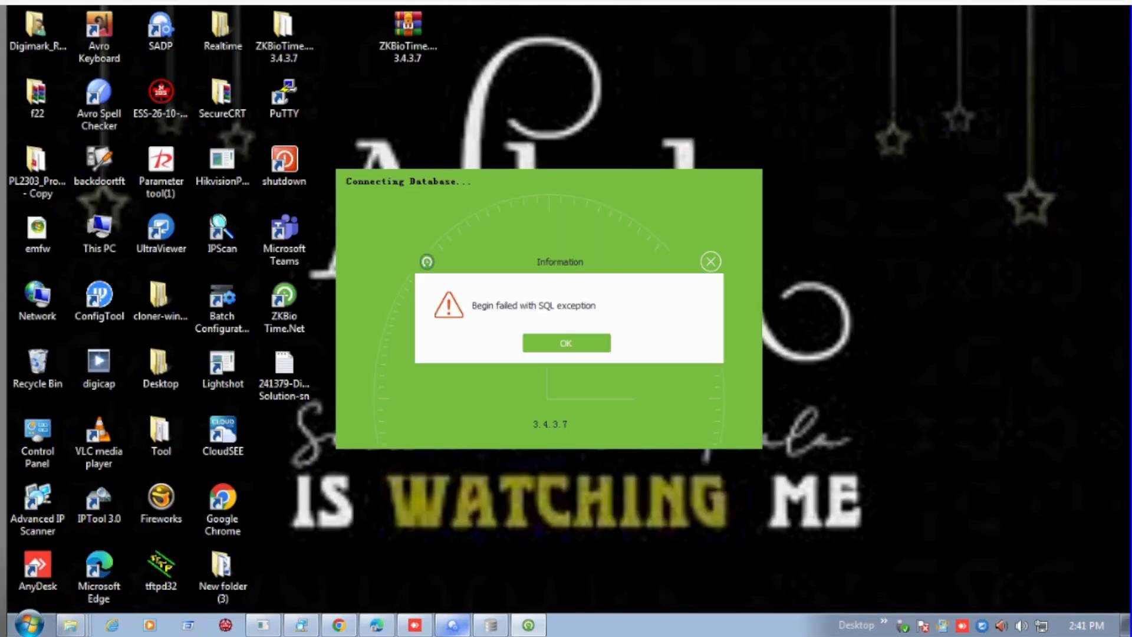
Dismiss the ZKBio Time.Net startup error and close its destination database settings without changing them.
click(564, 348)
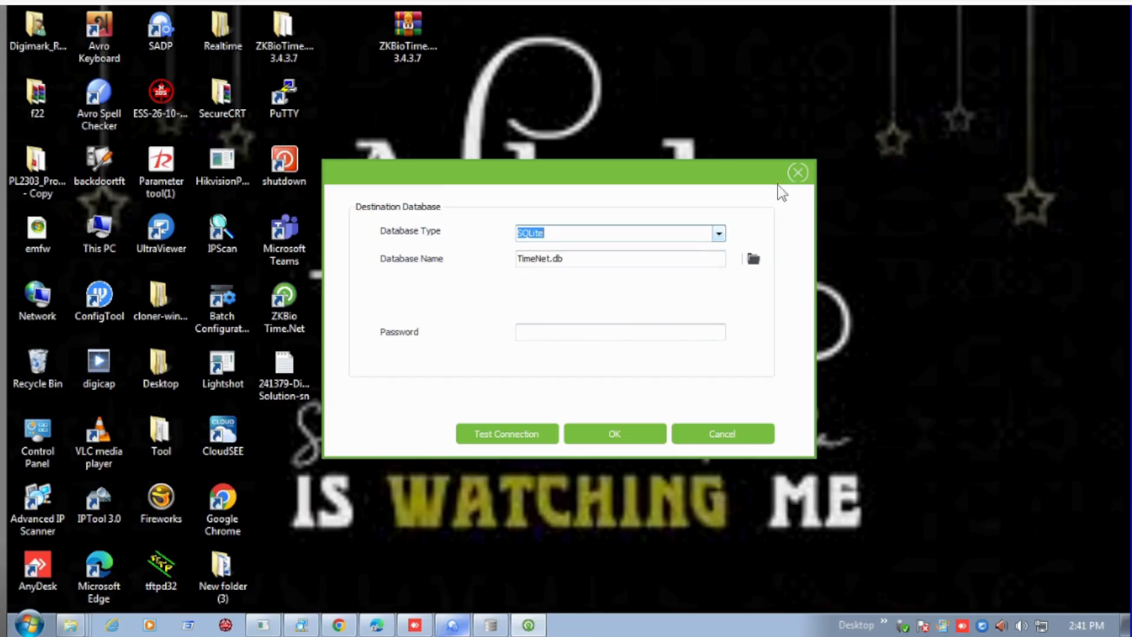
click(797, 173)
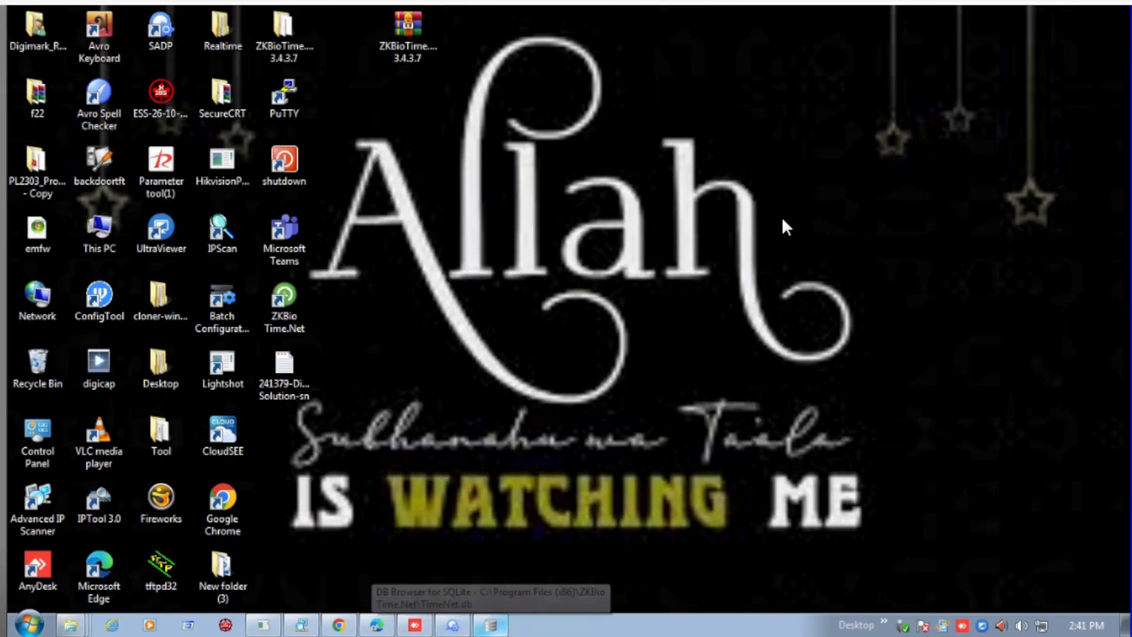
Switch back to DB Browser for SQLite, close the TimeNet.db database, and minimize the window.
click(498, 624)
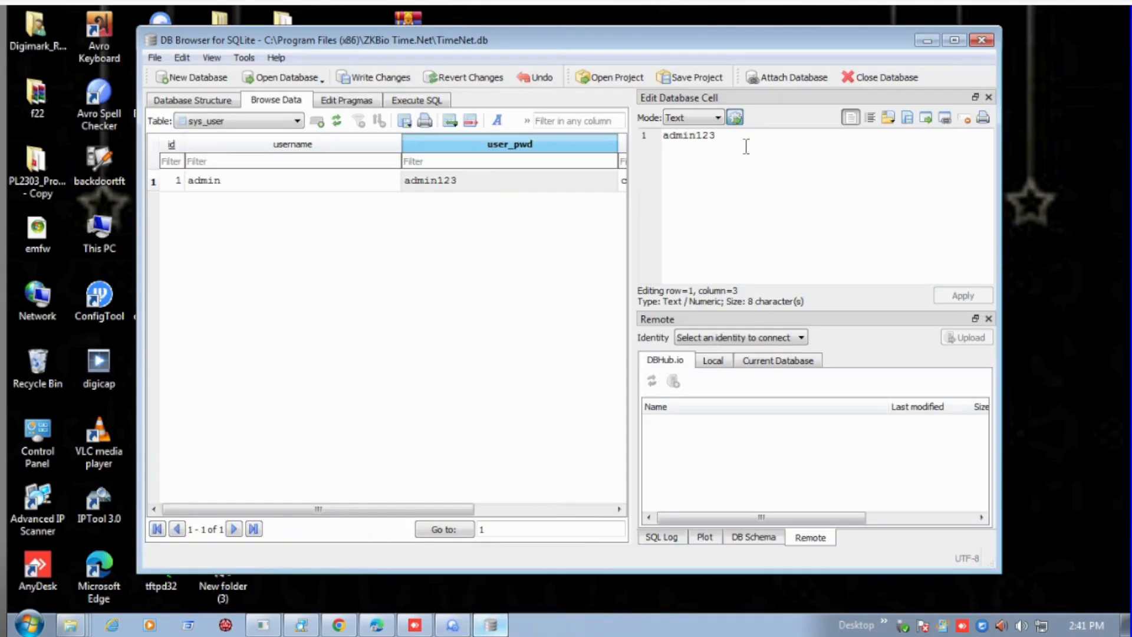
click(879, 77)
click(597, 324)
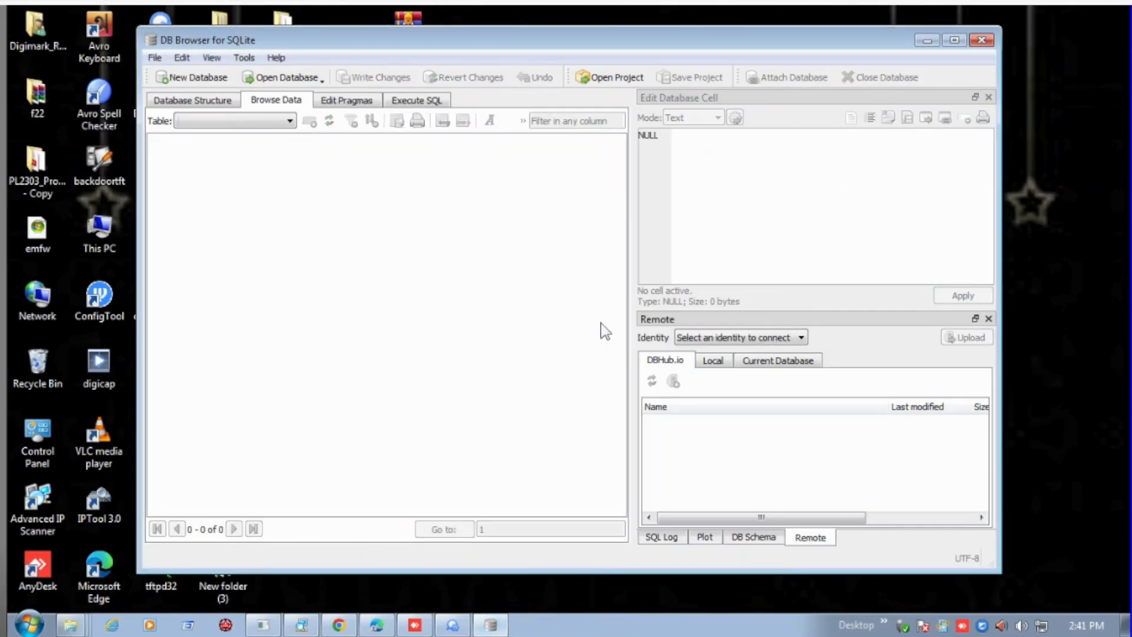
click(927, 40)
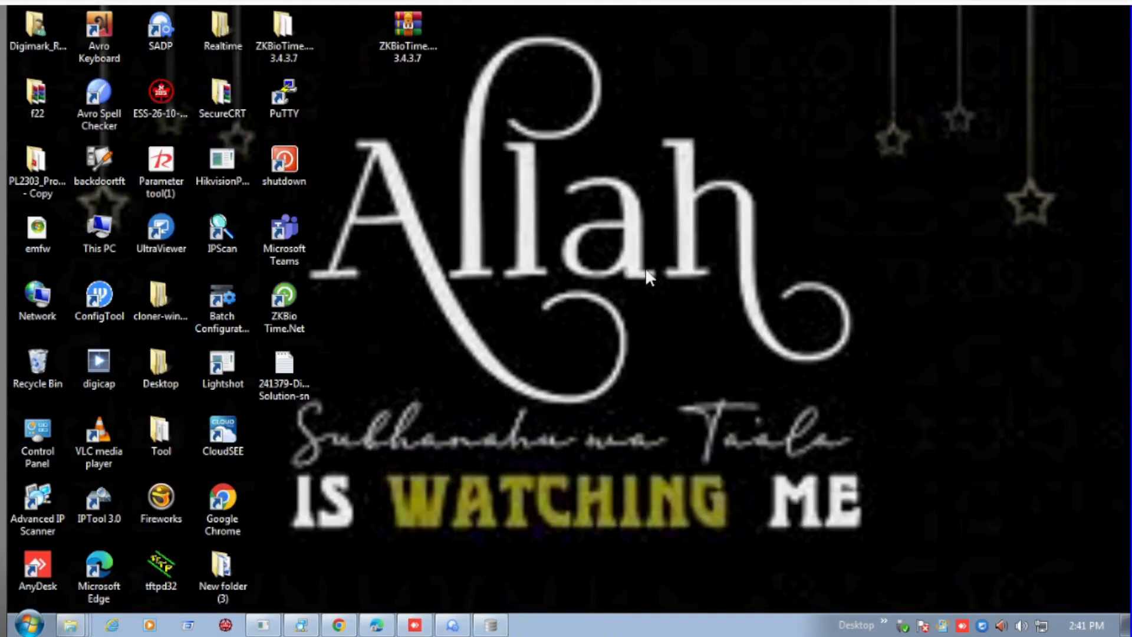
Refresh the desktop and start ZKBio Time.Net from its desktop shortcut.
right_click(528, 297)
click(553, 345)
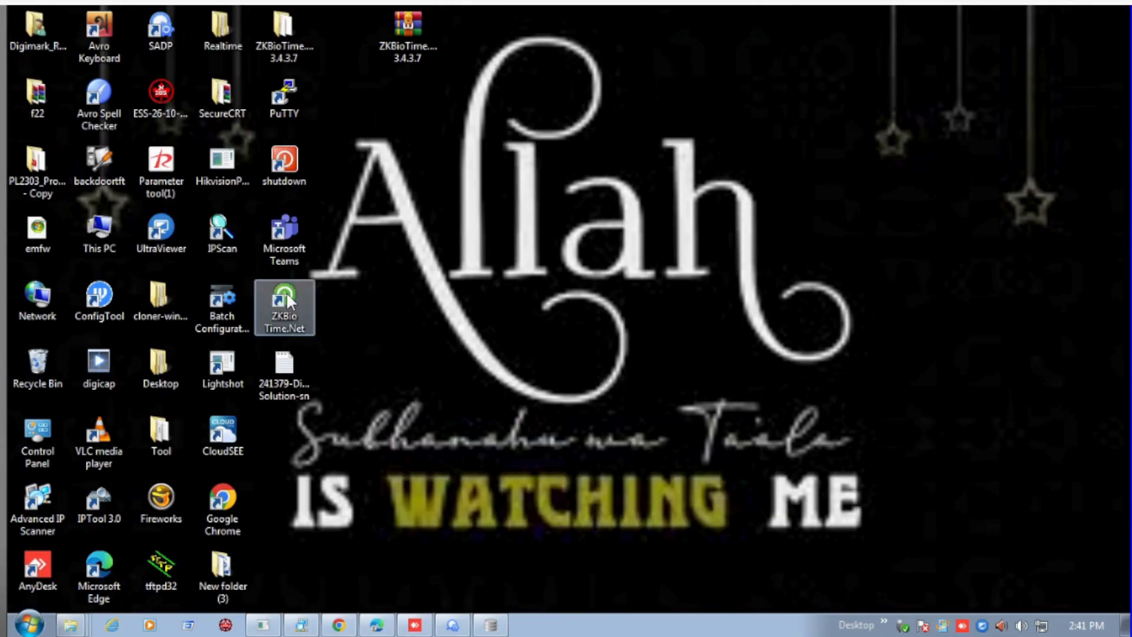
click(285, 292)
right_click(286, 293)
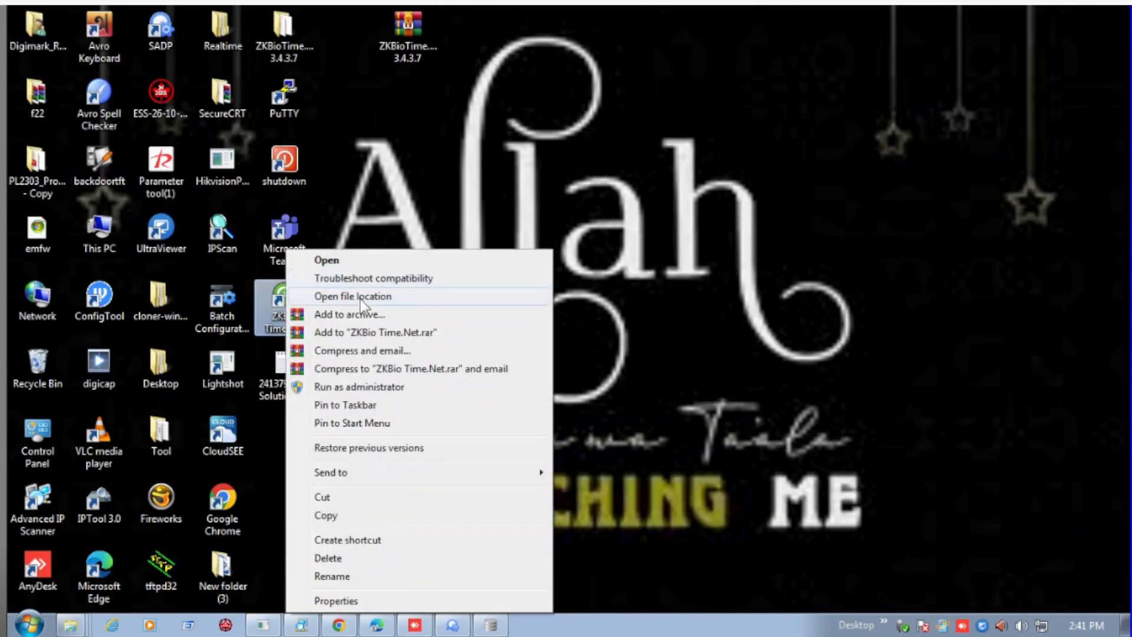
click(646, 321)
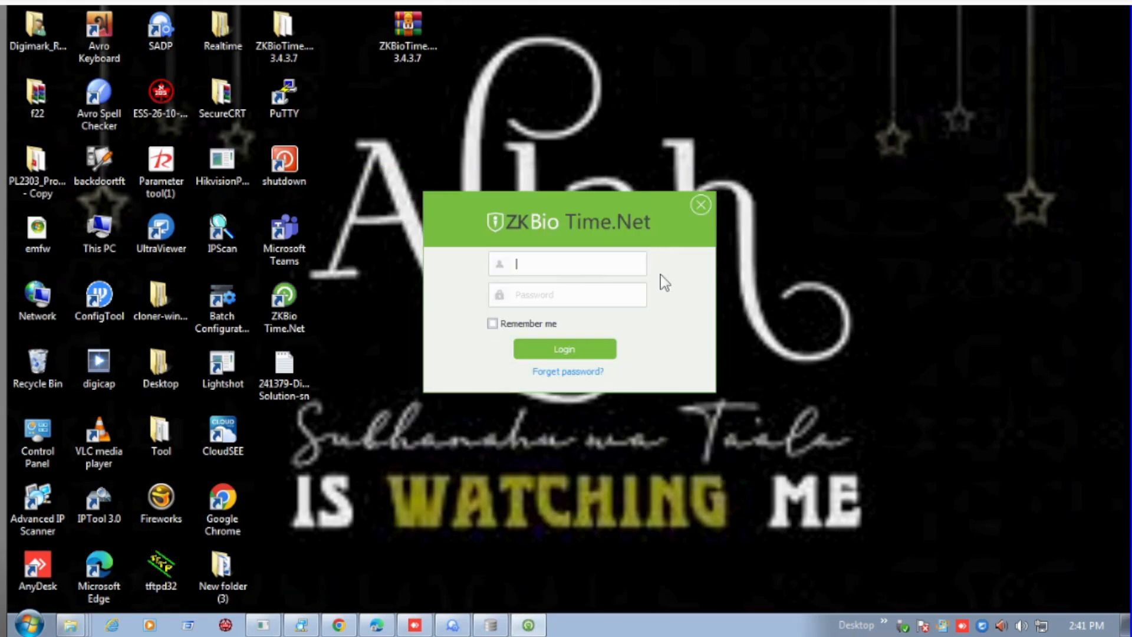
Log in to ZKBio Time.Net as admin, entering the new account password and turning on Remember me.
click(560, 264)
text(admin)
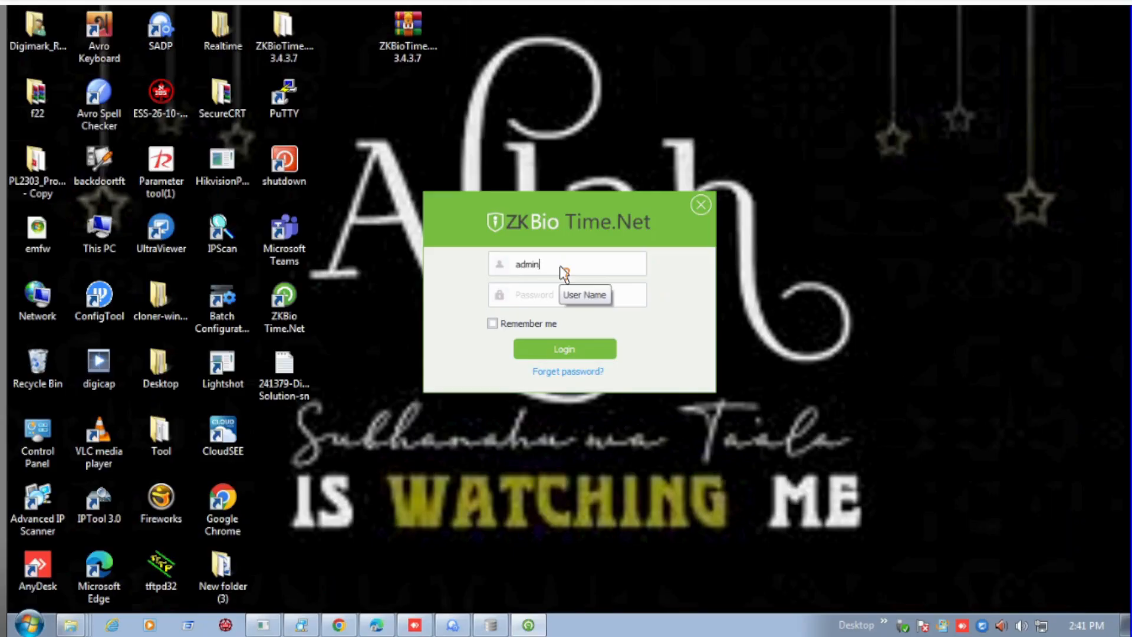
key(Tab)
text(*********)
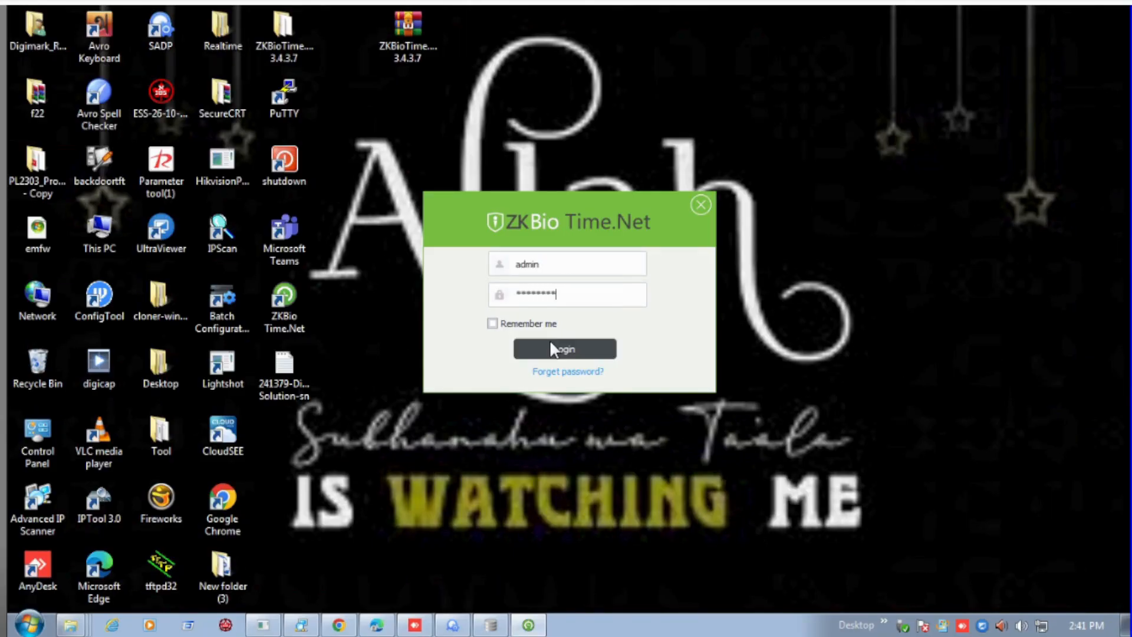
click(493, 323)
click(542, 349)
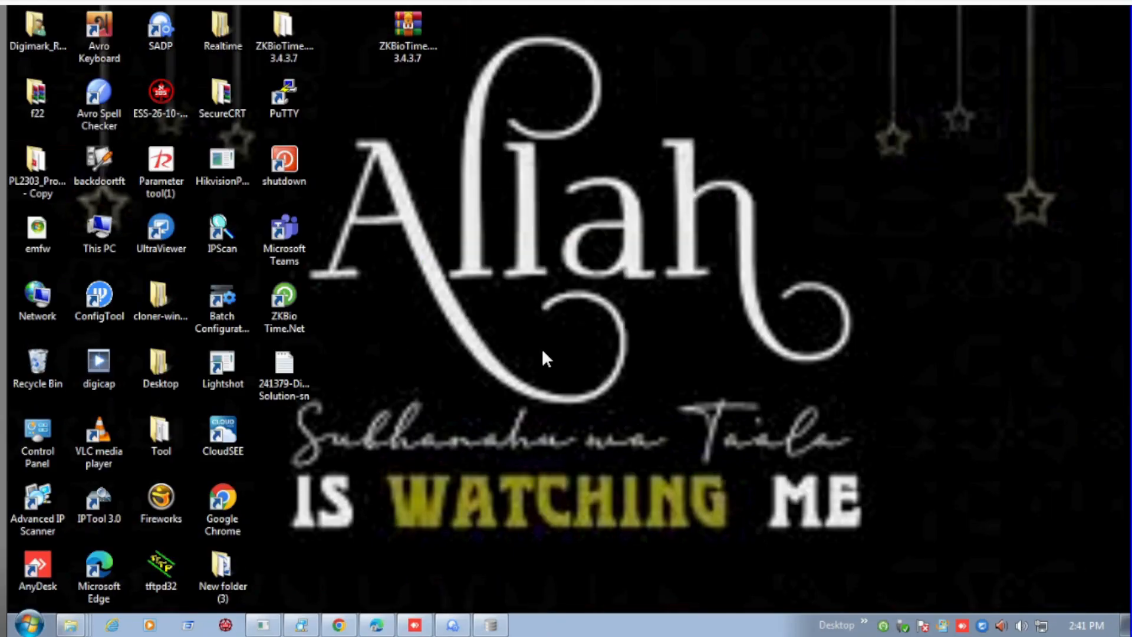